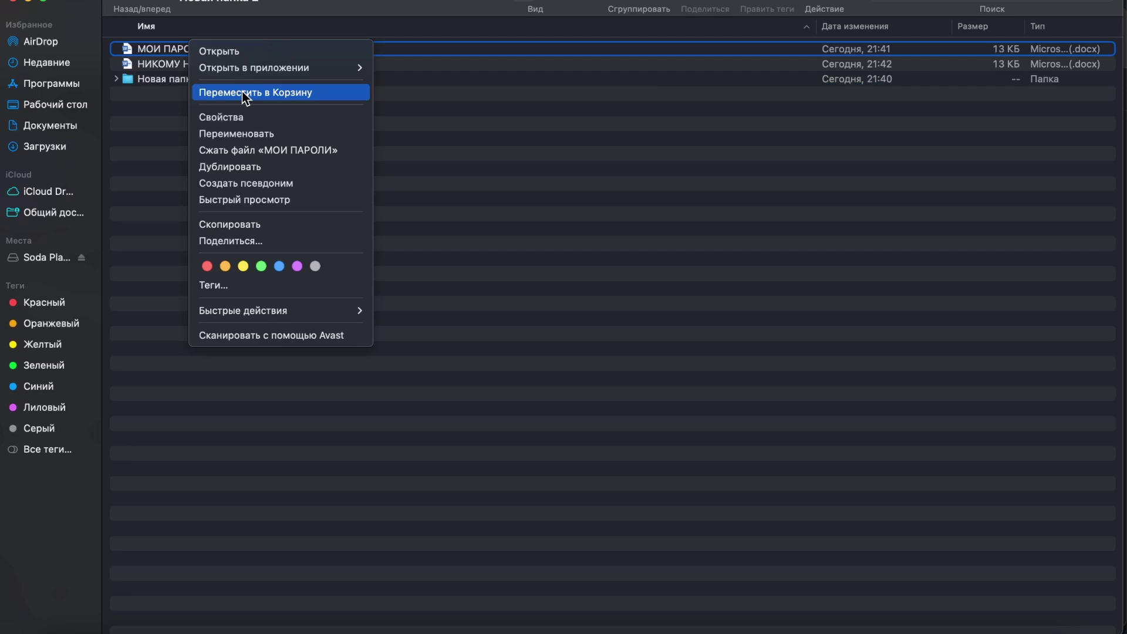
- Move the document "МОИ ПАРОЛИ" to the Trash and permanently empty the Trash
{"action": "left_click", "coordinate": [245, 94]}
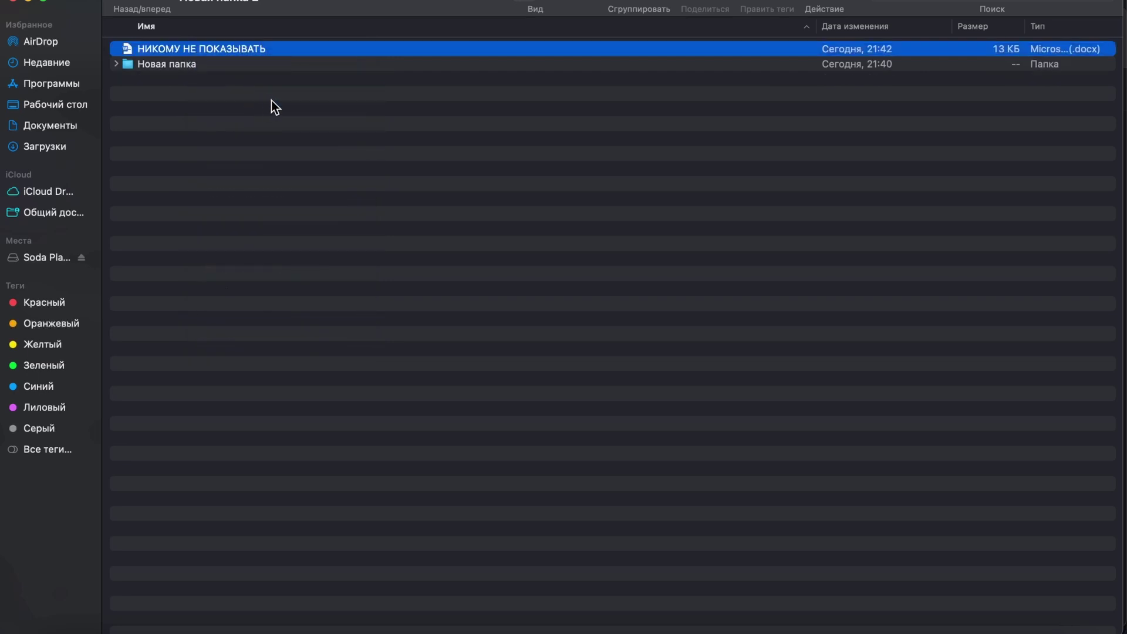
{"action": "left_click", "coordinate": [1051, 599]}
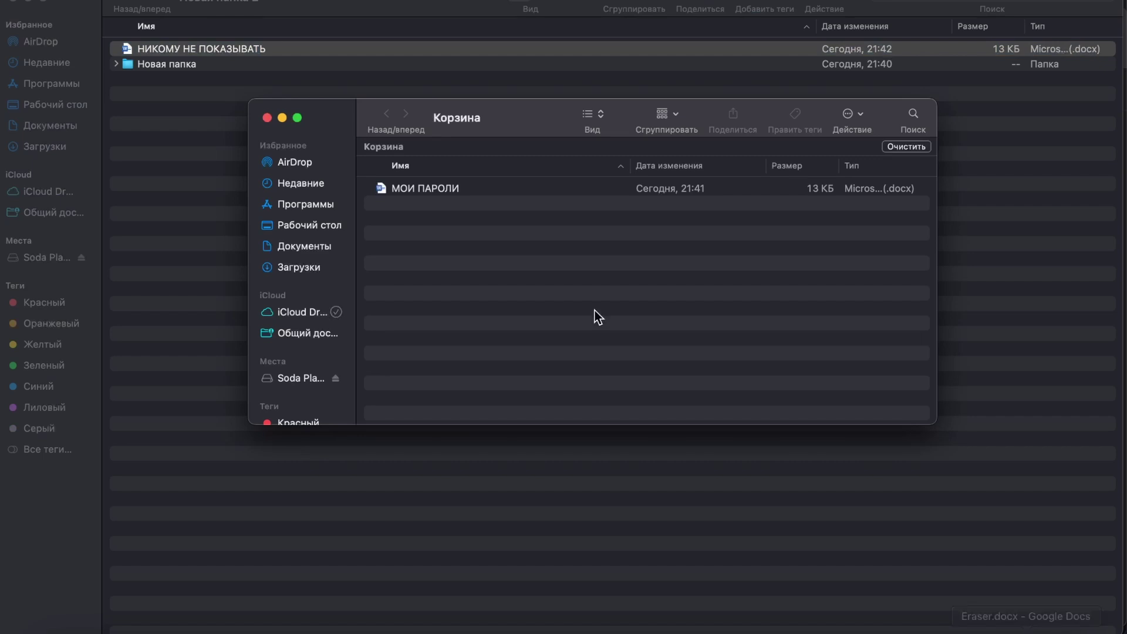
{"action": "right_click", "coordinate": [454, 185]}
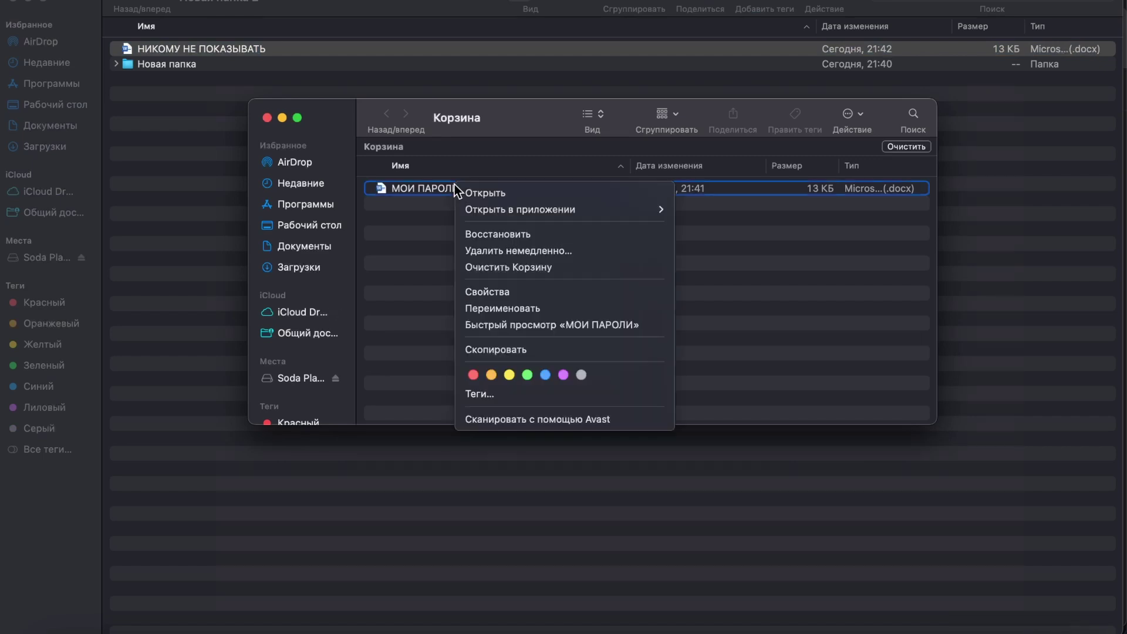
{"action": "left_click", "coordinate": [508, 268]}
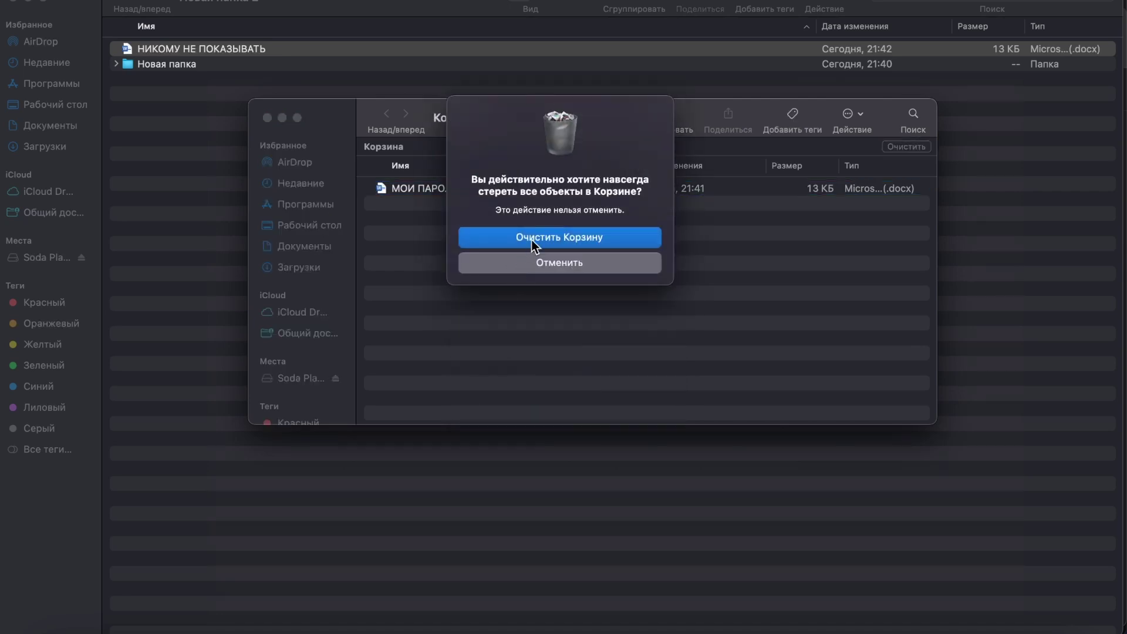
{"action": "left_click", "coordinate": [530, 240]}
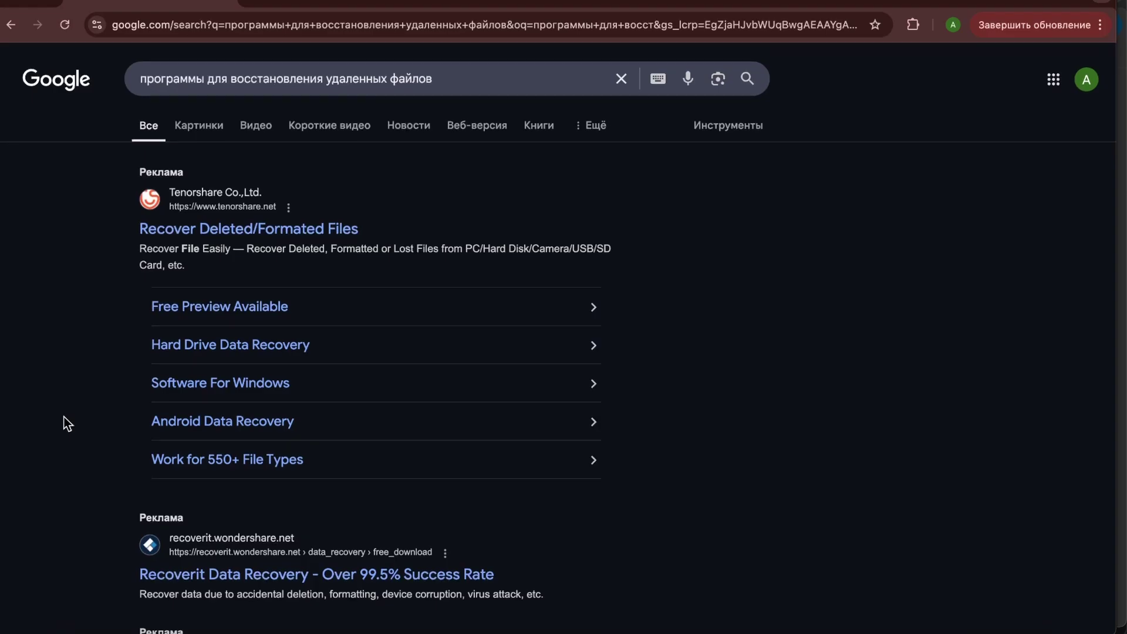
- Look through the Google search results for programs that recover deleted files
{"action": "scroll", "coordinate": [67, 422], "scroll_direction": "down", "scroll_amount": 5}
{"action": "scroll", "coordinate": [67, 422], "scroll_direction": "down", "scroll_amount": 7}
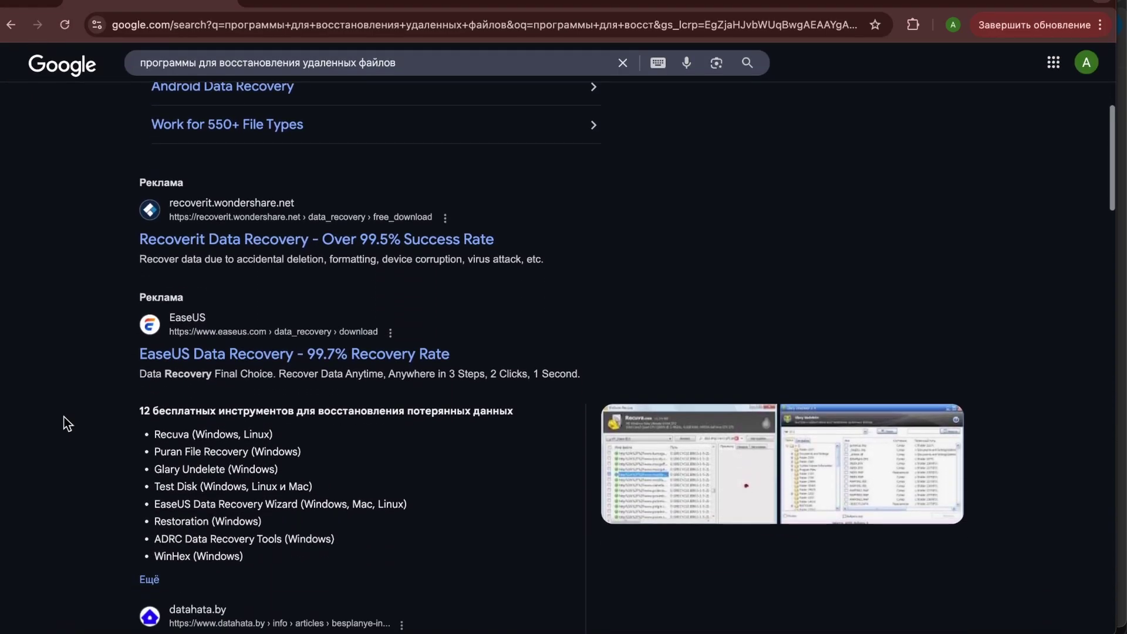
{"action": "scroll", "coordinate": [67, 423], "scroll_direction": "down", "scroll_amount": 7}
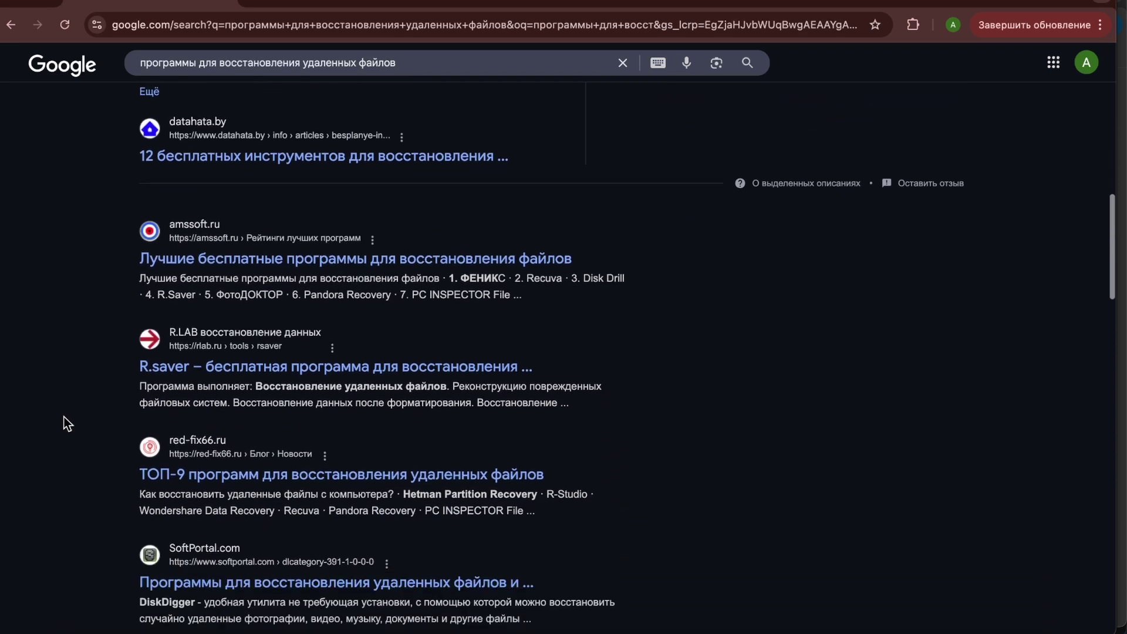
{"action": "scroll", "coordinate": [67, 422], "scroll_direction": "down", "scroll_amount": 8}
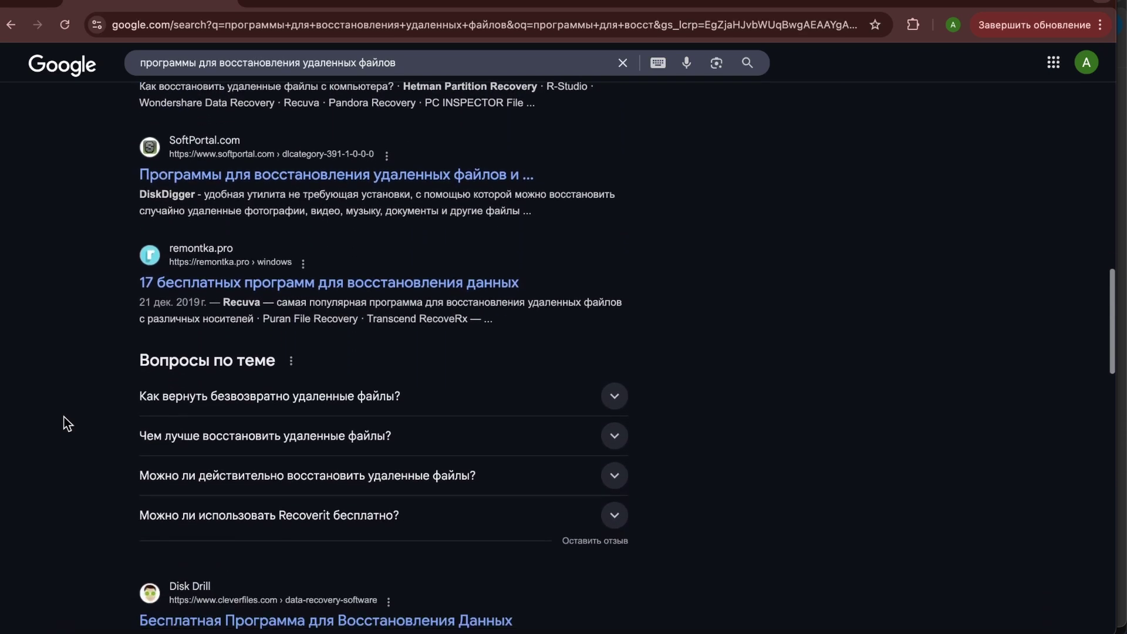
{"action": "scroll", "coordinate": [67, 422], "scroll_direction": "down", "scroll_amount": 6}
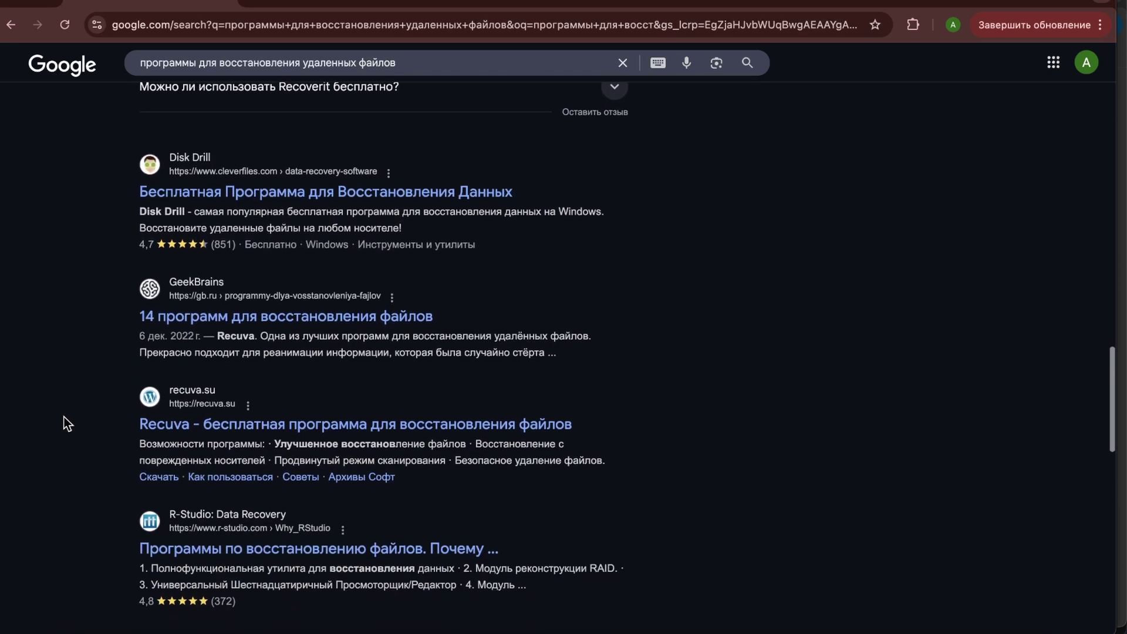
{"action": "scroll", "coordinate": [66, 422], "scroll_direction": "down", "scroll_amount": 8}
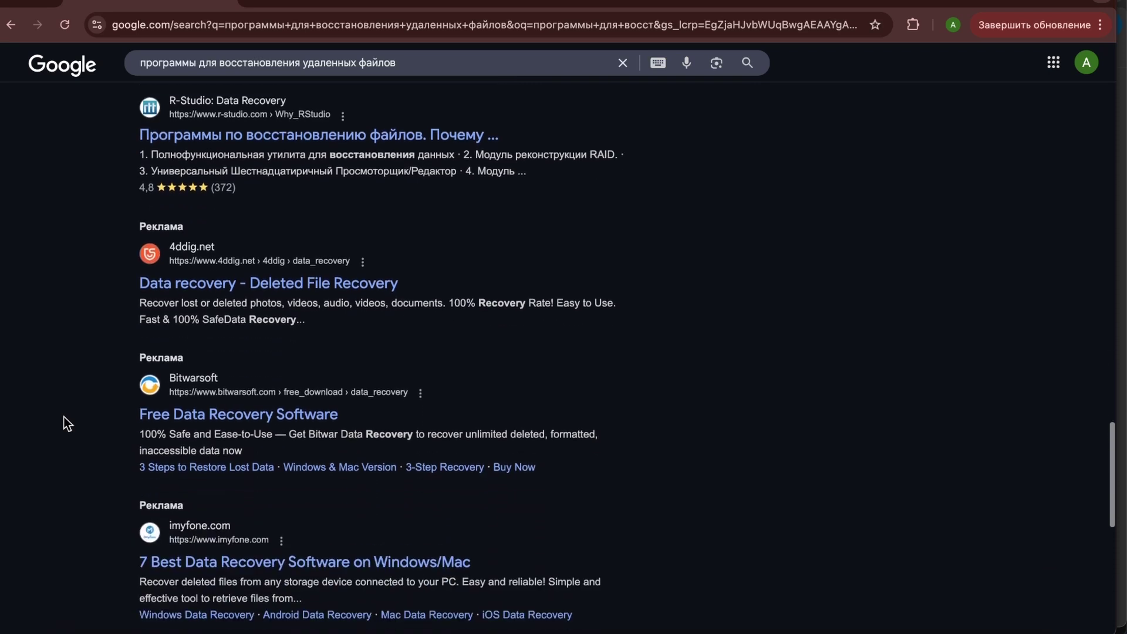
{"action": "scroll", "coordinate": [66, 422], "scroll_direction": "down", "scroll_amount": 4}
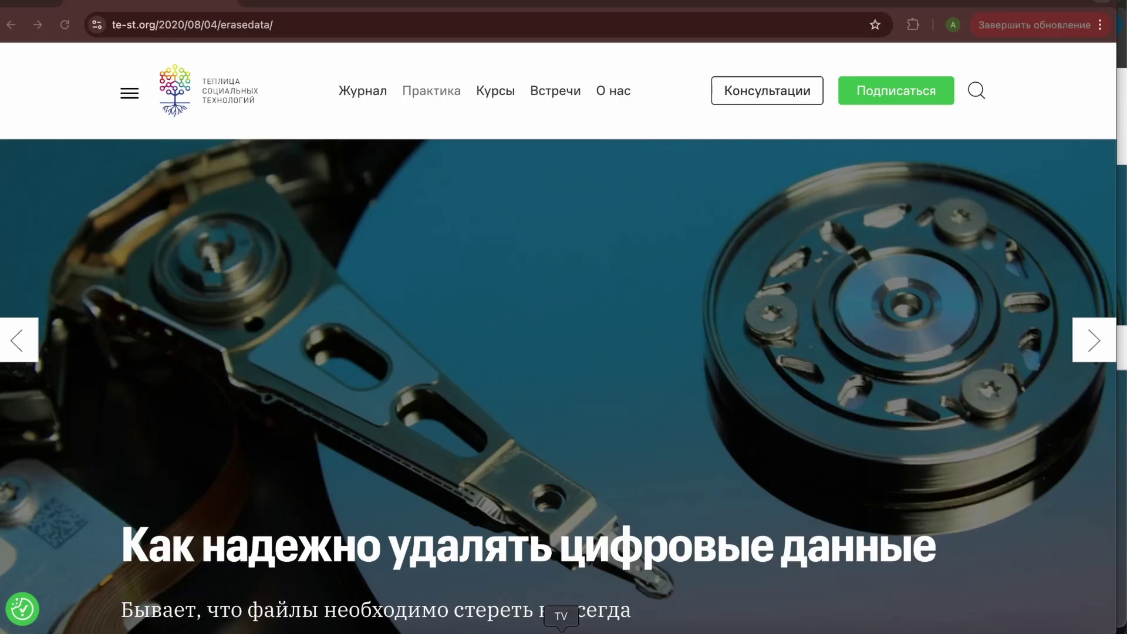
- Skim the te-st.org article on how to reliably delete digital data
{"action": "scroll", "coordinate": [485, 496], "scroll_direction": "down", "scroll_amount": 7}
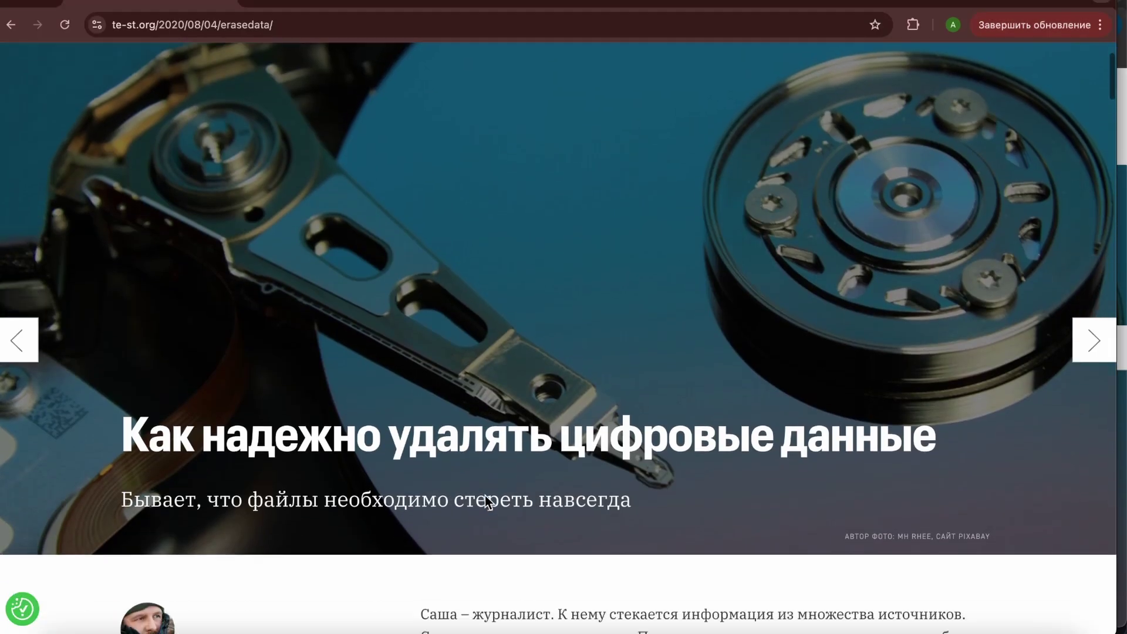
{"action": "scroll", "coordinate": [485, 495], "scroll_direction": "down", "scroll_amount": 7}
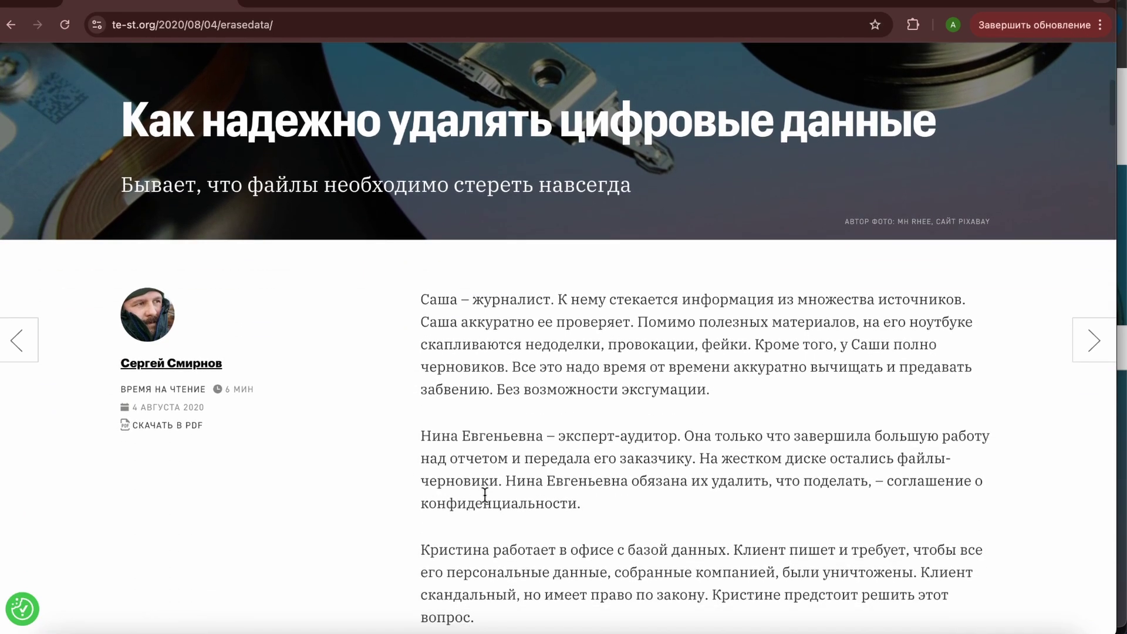
{"action": "scroll", "coordinate": [485, 496], "scroll_direction": "down", "scroll_amount": 2}
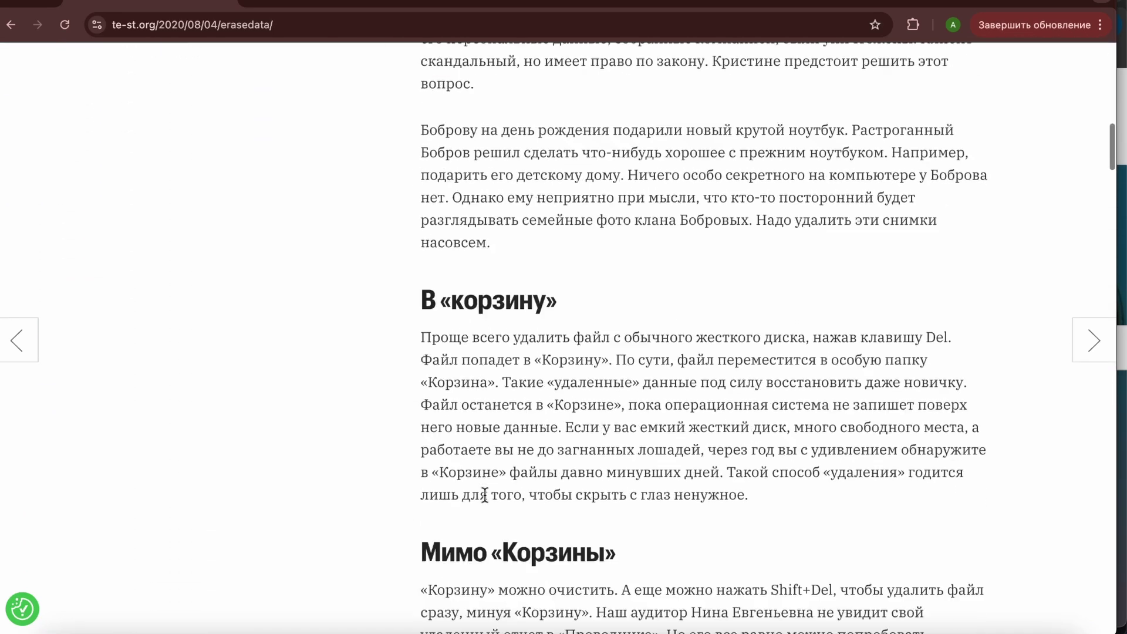
{"action": "scroll", "coordinate": [484, 495], "scroll_direction": "up", "scroll_amount": 15}
{"action": "scroll", "coordinate": [484, 495], "scroll_direction": "down", "scroll_amount": 1}
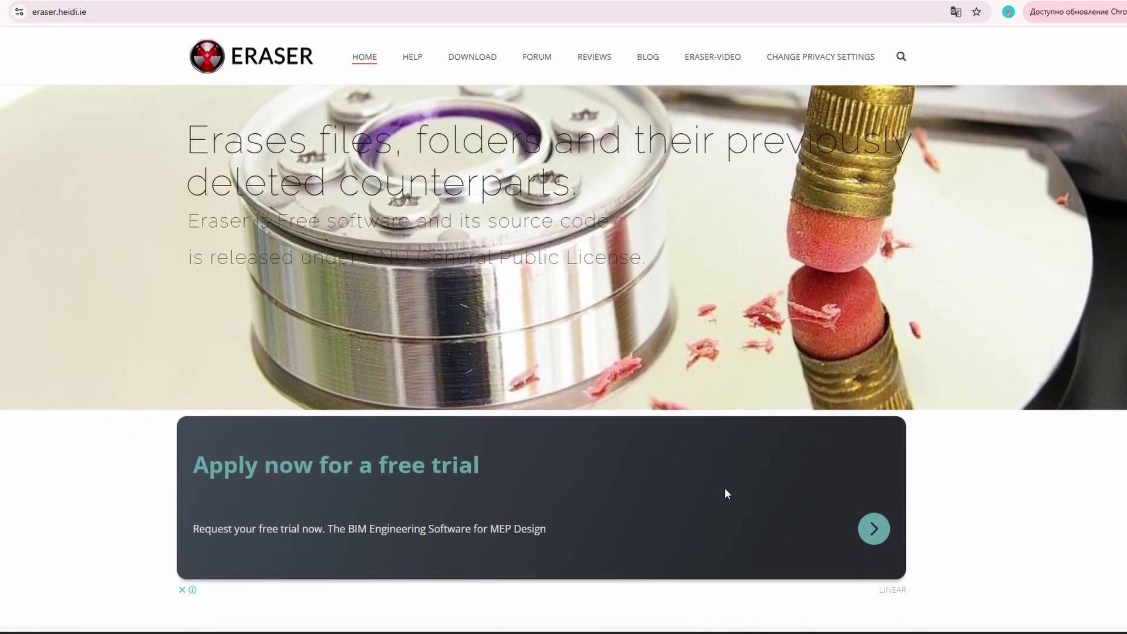
- Review the Eraser home page at eraser.heidi.ie, including its introduction and features sections
{"action": "scroll", "coordinate": [725, 489], "scroll_direction": "down", "scroll_amount": 8}
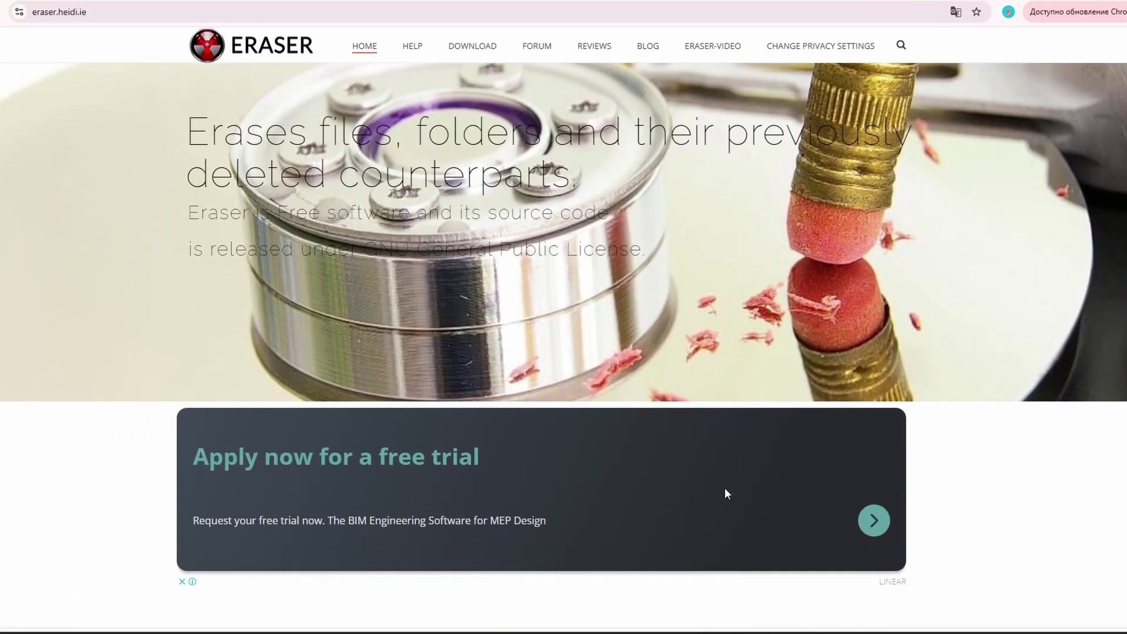
{"action": "scroll", "coordinate": [727, 493], "scroll_direction": "down", "scroll_amount": 8}
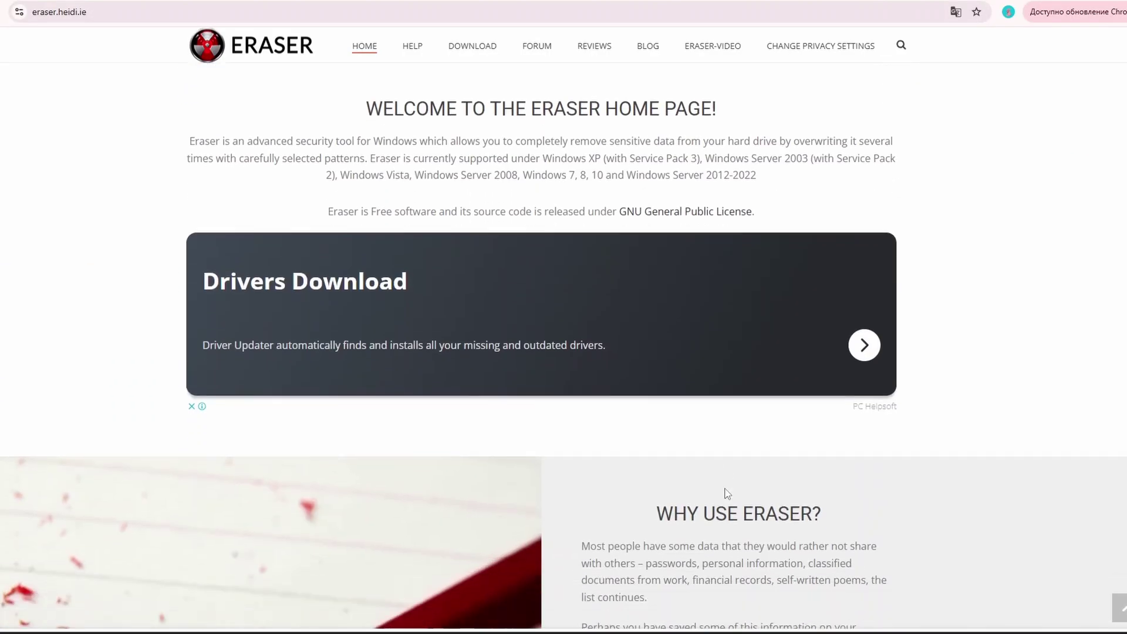
{"action": "scroll", "coordinate": [727, 493], "scroll_direction": "down", "scroll_amount": 8}
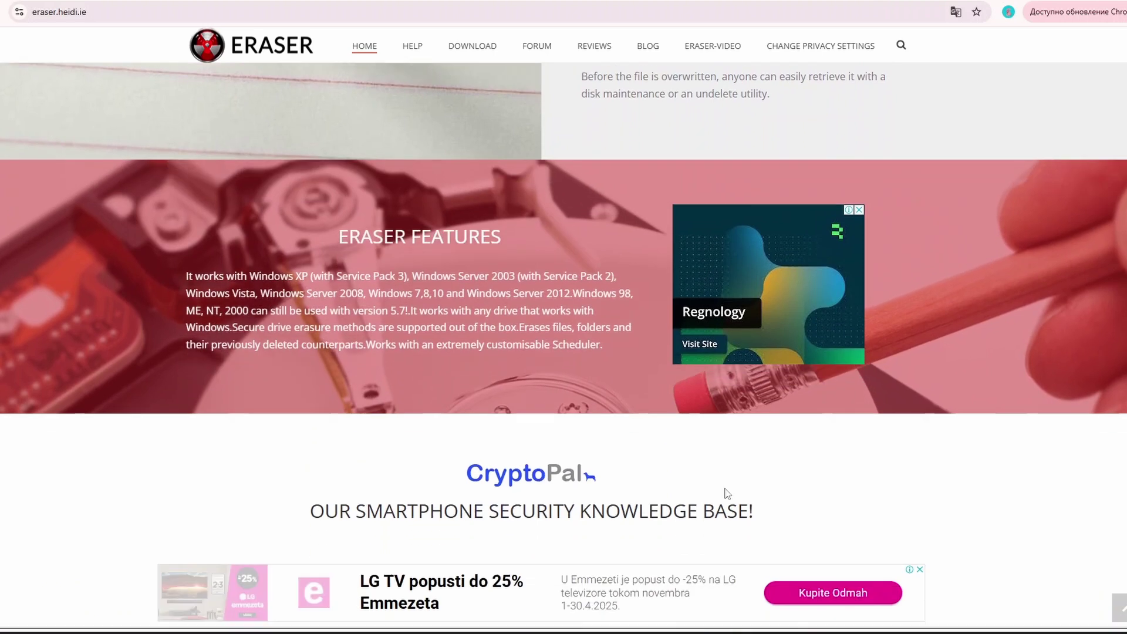
{"action": "scroll", "coordinate": [727, 493], "scroll_direction": "up", "scroll_amount": 20}
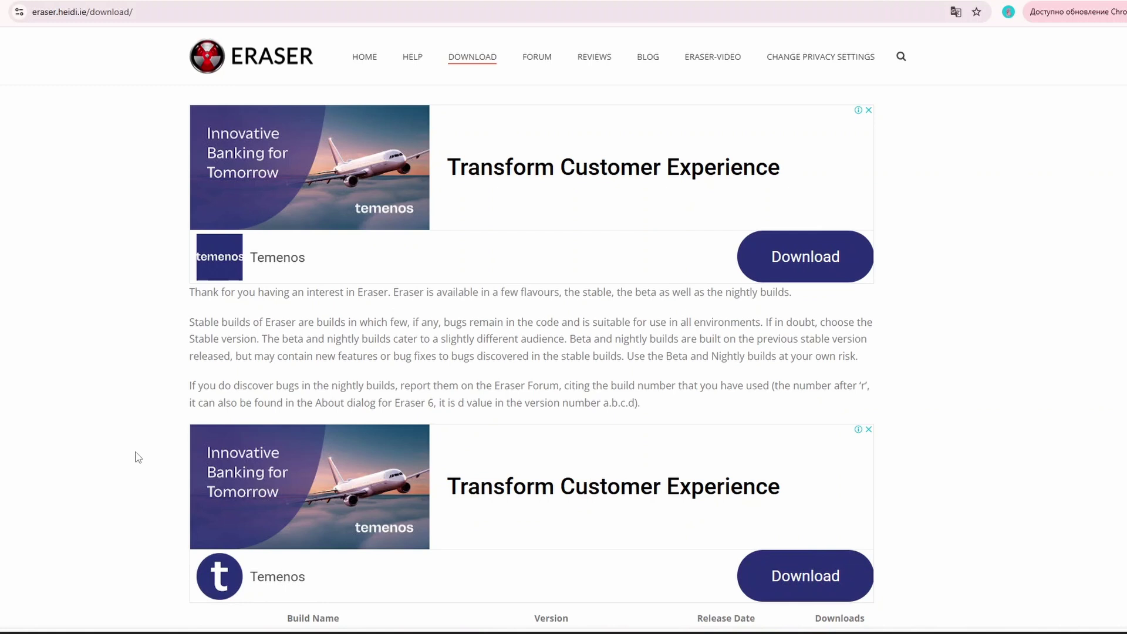
- Download the Eraser 6.2.0.2996 build from the list of builds on Eraser's download page
{"action": "scroll", "coordinate": [138, 458], "scroll_direction": "down", "scroll_amount": 5}
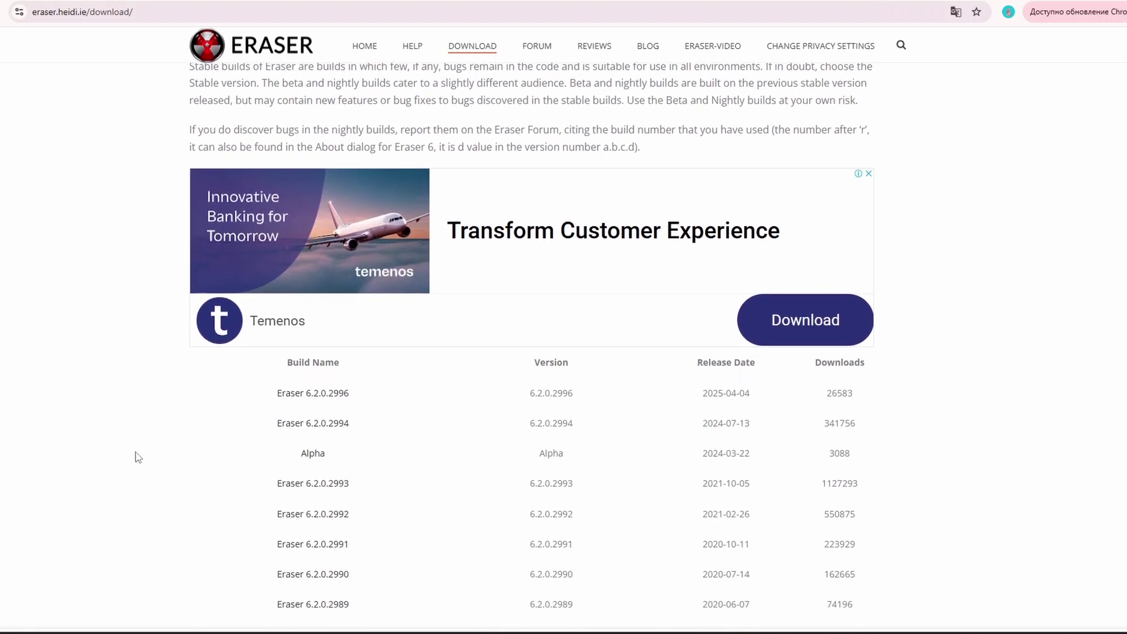
{"action": "scroll", "coordinate": [138, 457], "scroll_direction": "down", "scroll_amount": 6}
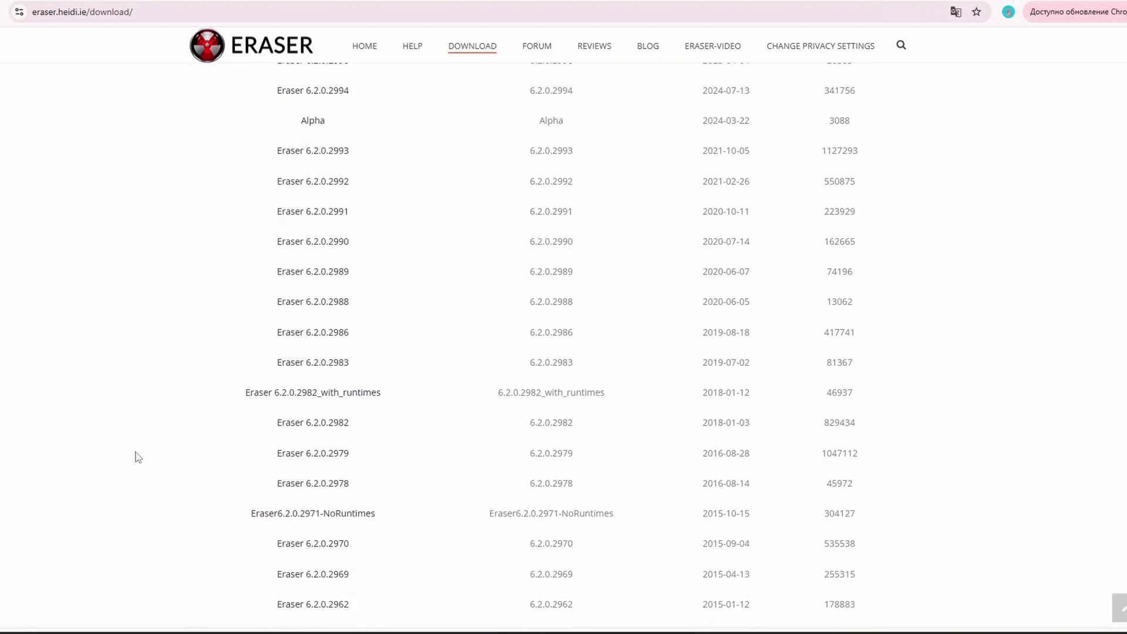
{"action": "scroll", "coordinate": [138, 457], "scroll_direction": "up", "scroll_amount": 8}
{"action": "scroll", "coordinate": [138, 457], "scroll_direction": "down", "scroll_amount": 5}
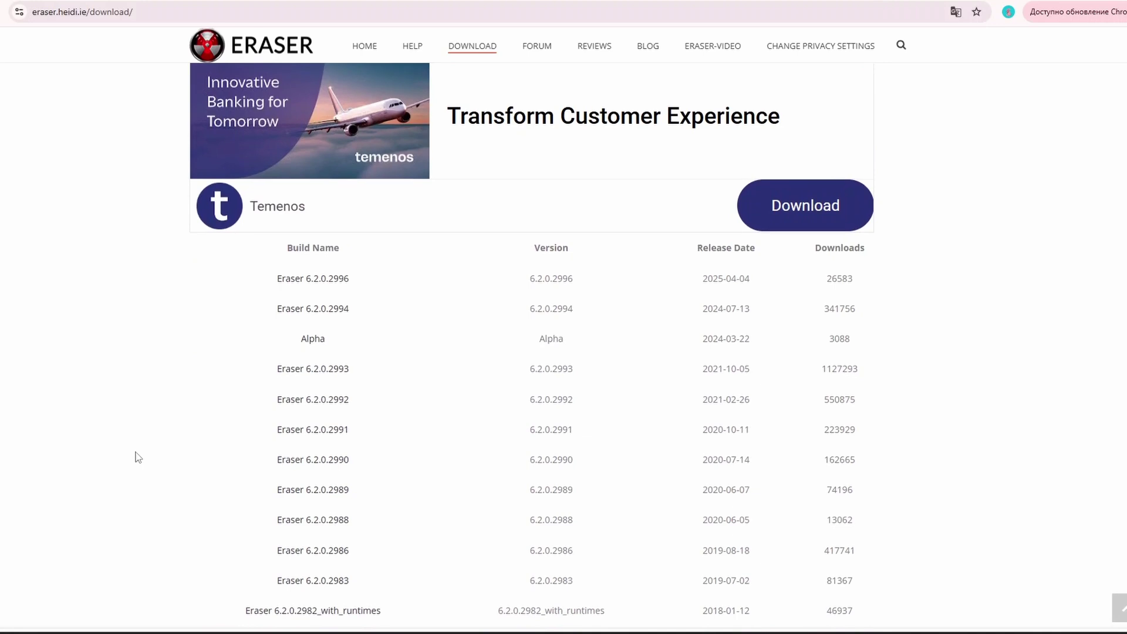
{"action": "left_click", "coordinate": [329, 281]}
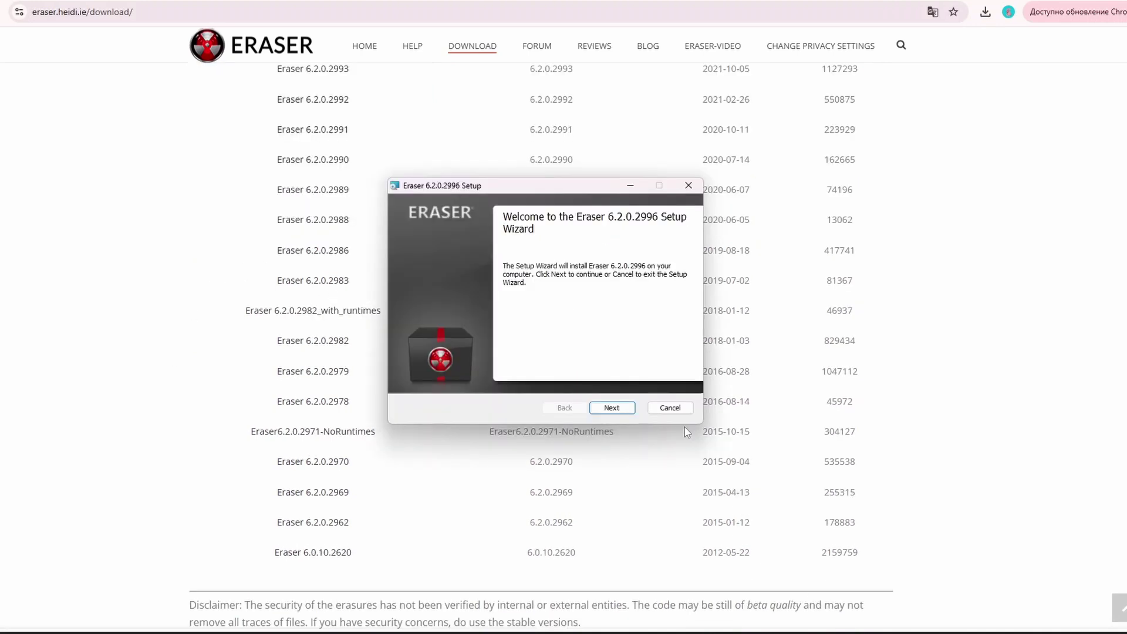
- Begin the Eraser 6.2.0.2996 setup wizard and accept the license agreement to reach the setup type choice
{"action": "left_click", "coordinate": [613, 407]}
{"action": "left_click", "coordinate": [408, 377]}
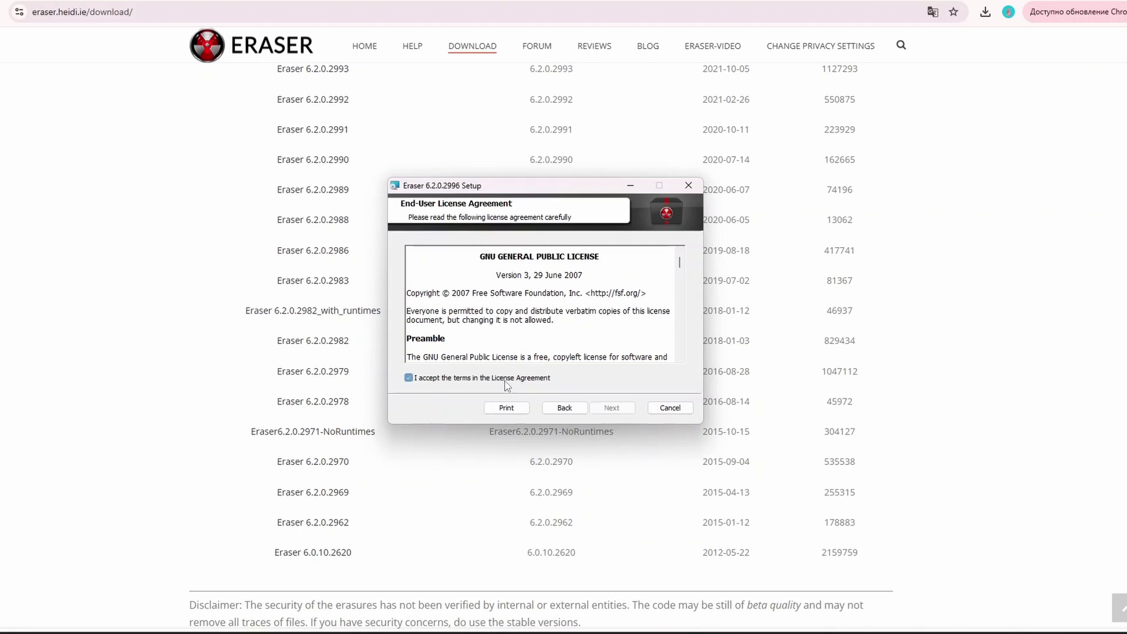
{"action": "left_click", "coordinate": [612, 408]}
{"action": "left_click", "coordinate": [458, 302]}
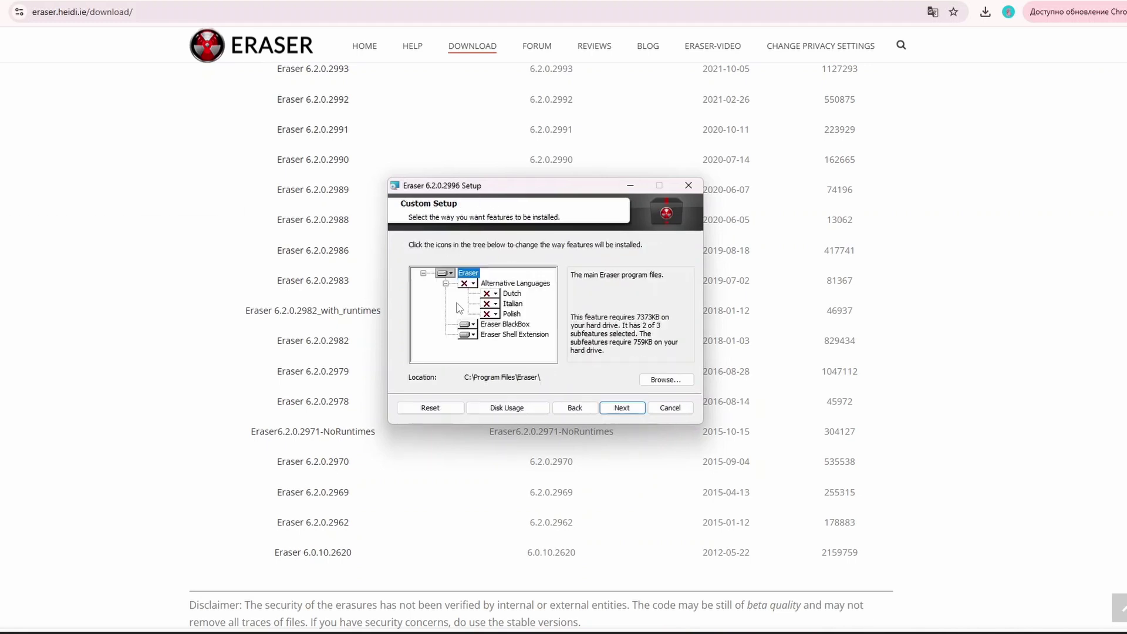
{"action": "left_click", "coordinate": [577, 409]}
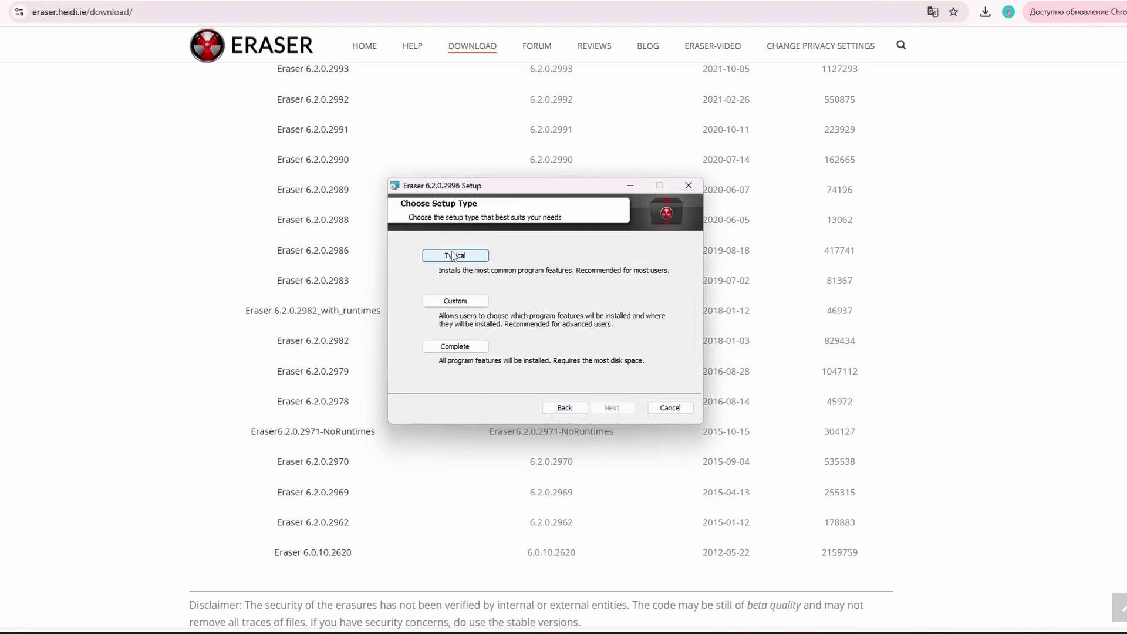
{"action": "left_click", "coordinate": [463, 348]}
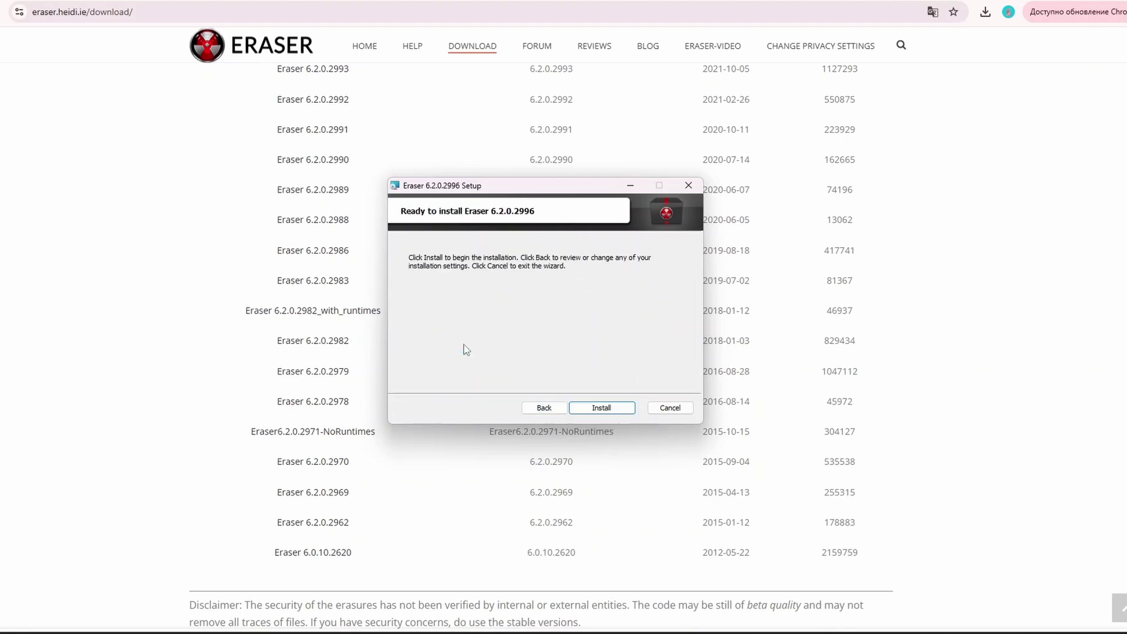
{"action": "left_click", "coordinate": [559, 409]}
- Install Eraser with the Typical setup type and finish the wizard with Run Eraser selected
{"action": "left_click", "coordinate": [447, 258]}
{"action": "left_click", "coordinate": [605, 409]}
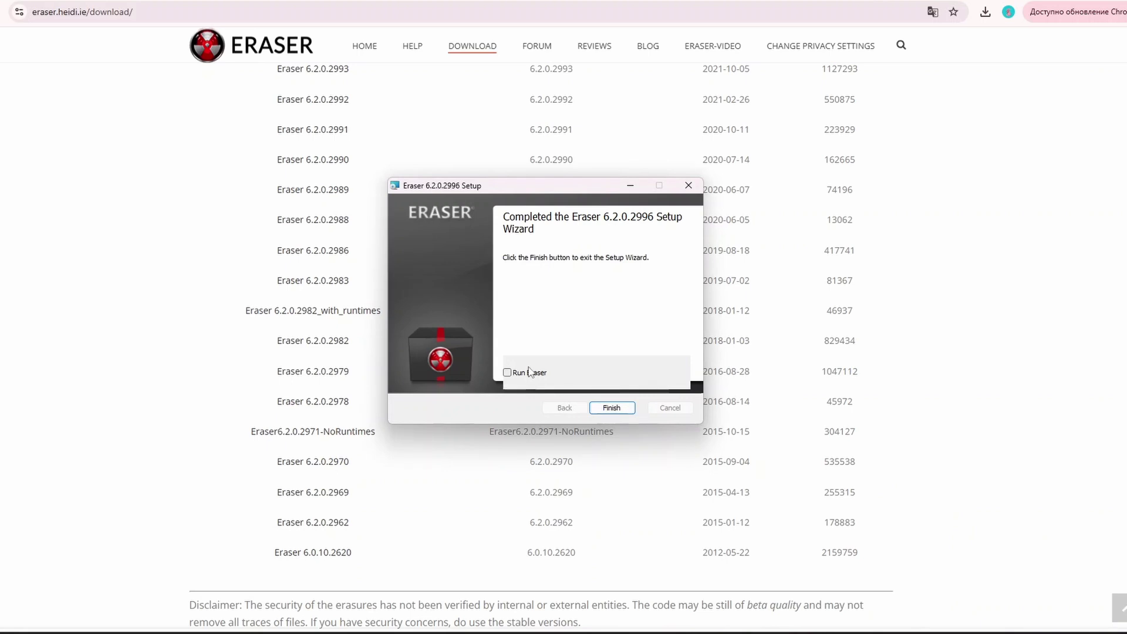
{"action": "left_click", "coordinate": [530, 375]}
{"action": "left_click", "coordinate": [611, 407]}
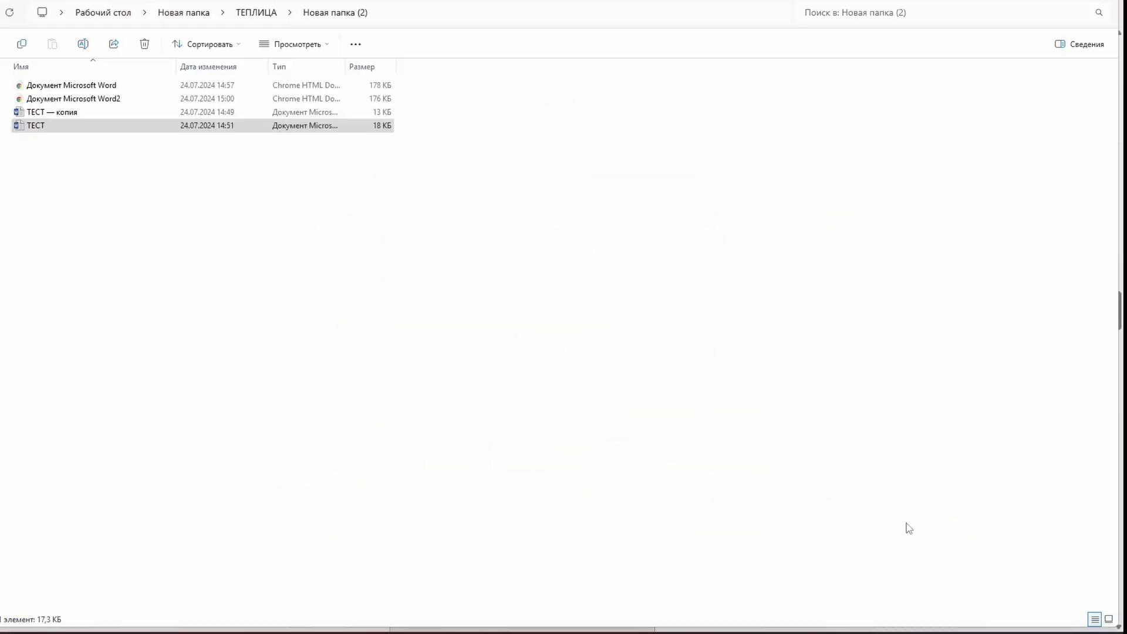
- Start Eraser's Erase command on the Word document ТЕСТ in the folder Новая папка (2)
{"action": "left_click", "coordinate": [135, 126]}
{"action": "right_click", "coordinate": [135, 125]}
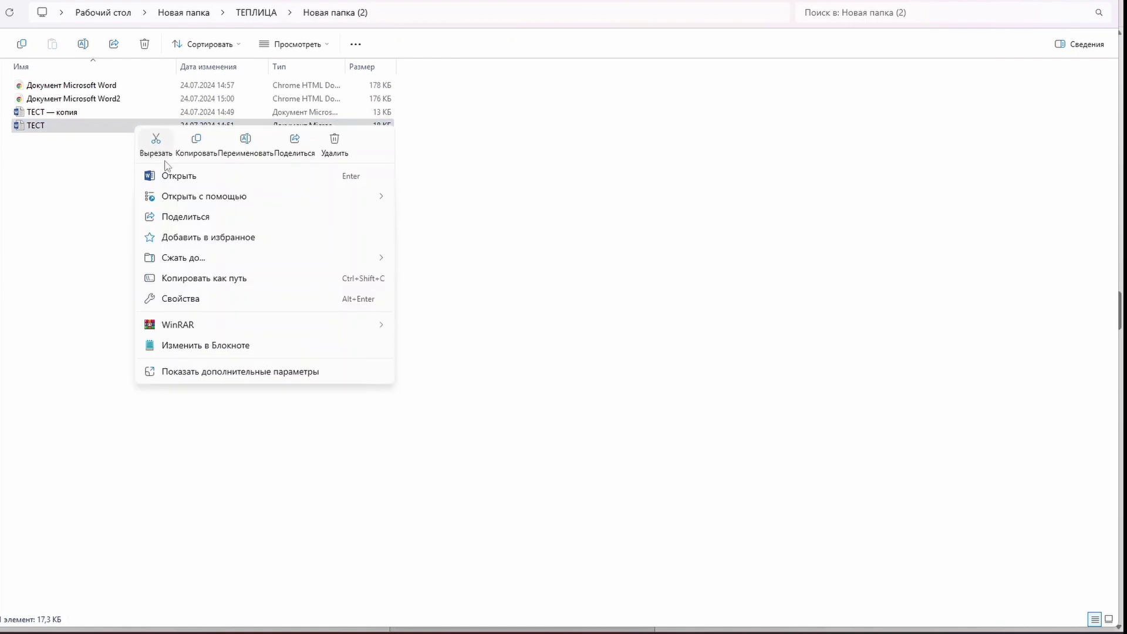
{"action": "left_click", "coordinate": [182, 376]}
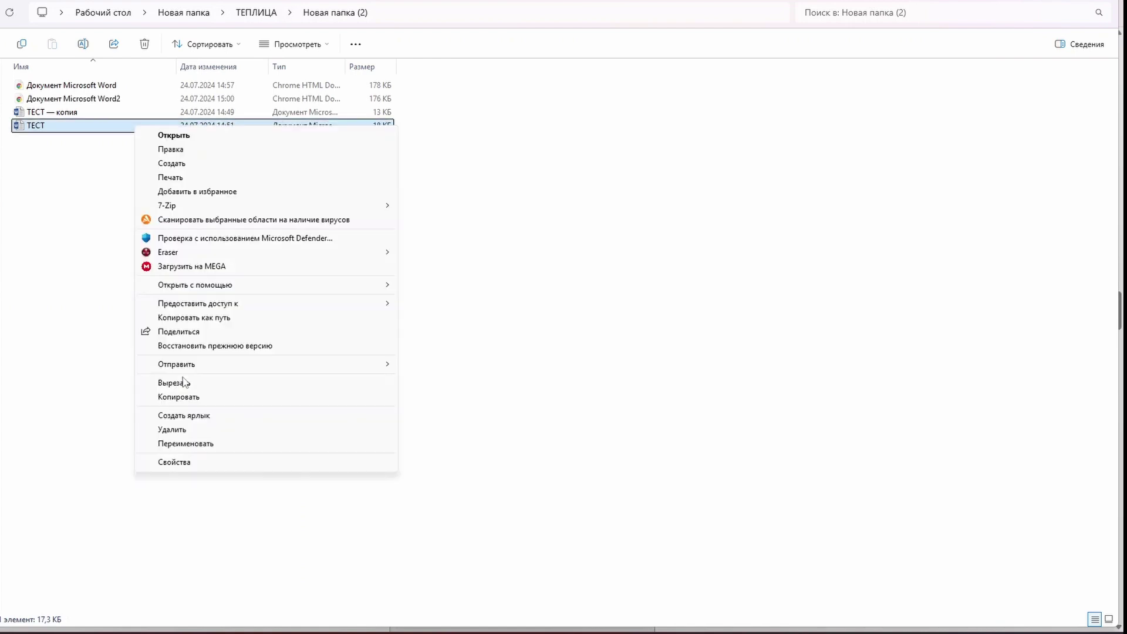
{"action": "mouse_move", "coordinate": [173, 253]}
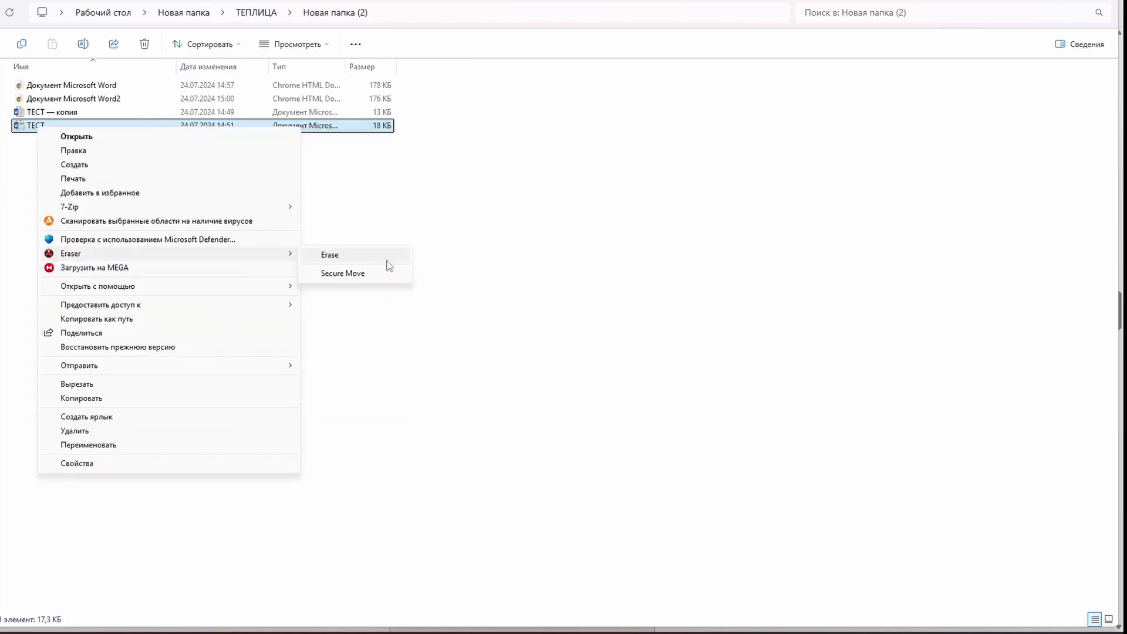
{"action": "left_click", "coordinate": [386, 261]}
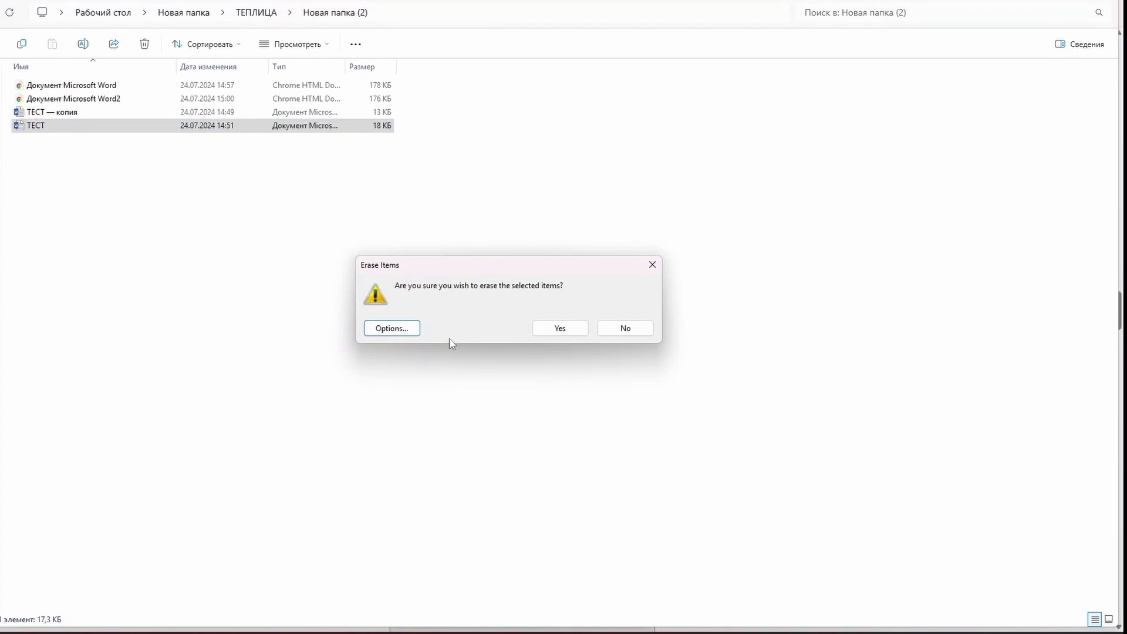
- Examine the erase task's options, including its schedule and the target types and erasure methods offered for additional data
{"action": "left_click", "coordinate": [392, 328]}
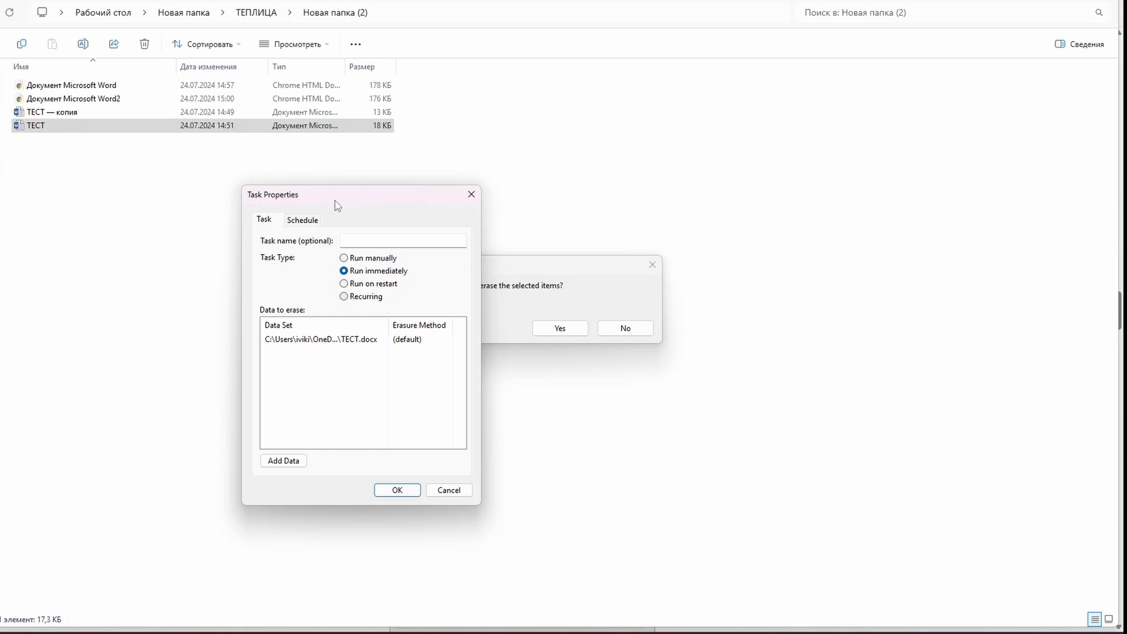
{"action": "left_click", "coordinate": [309, 226]}
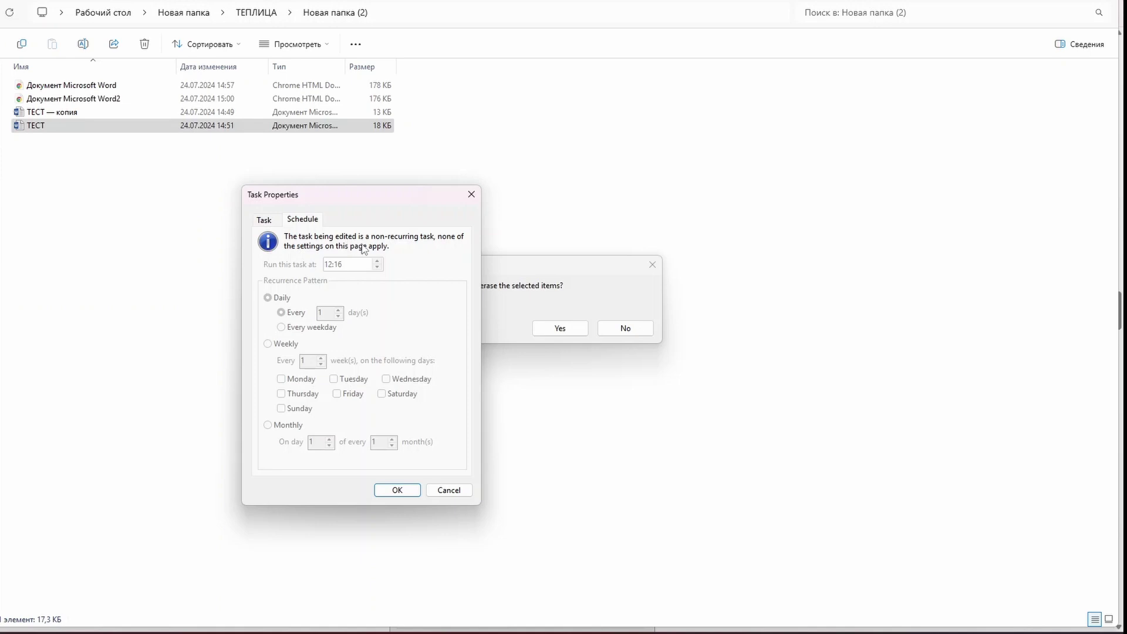
{"action": "left_click", "coordinate": [266, 217]}
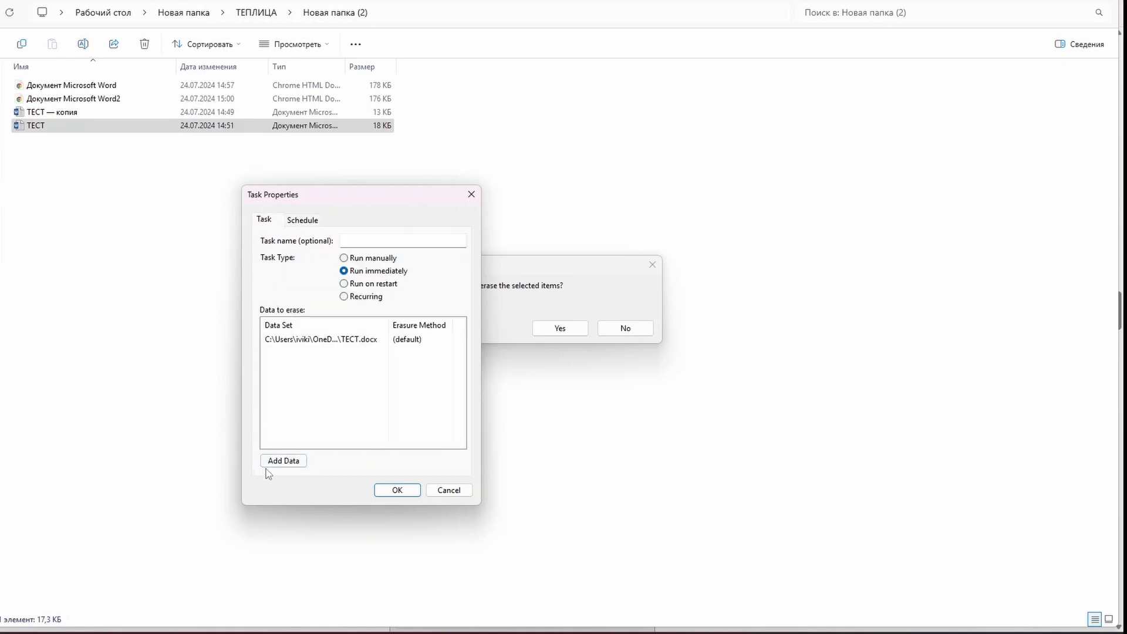
{"action": "left_click", "coordinate": [284, 460]}
{"action": "left_click", "coordinate": [396, 246]}
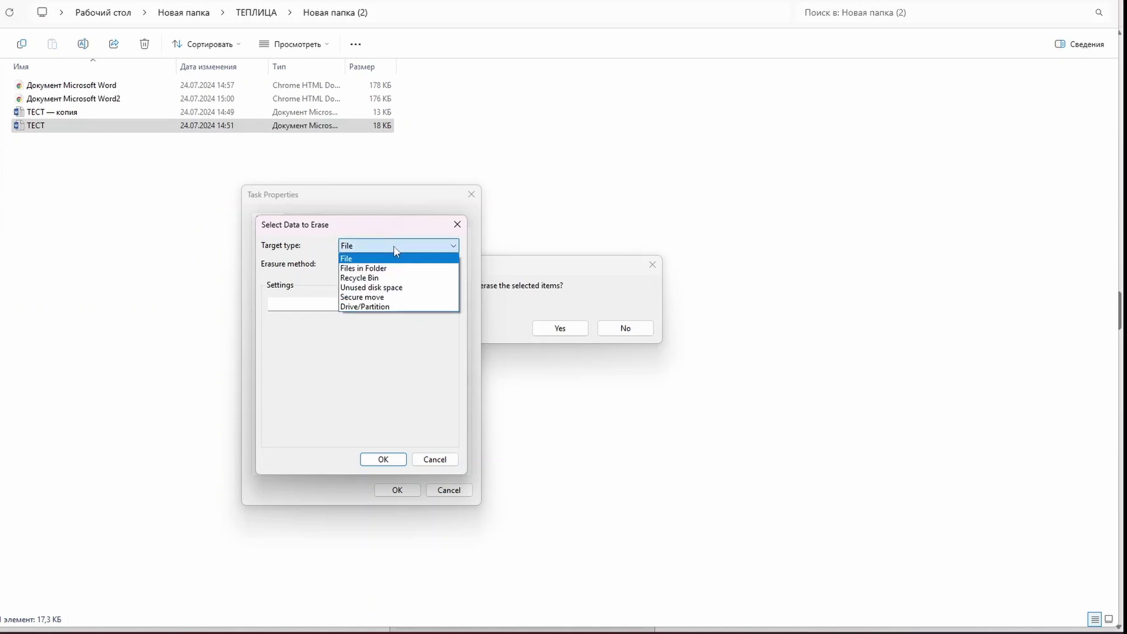
{"action": "left_click", "coordinate": [395, 249]}
{"action": "left_click", "coordinate": [390, 267]}
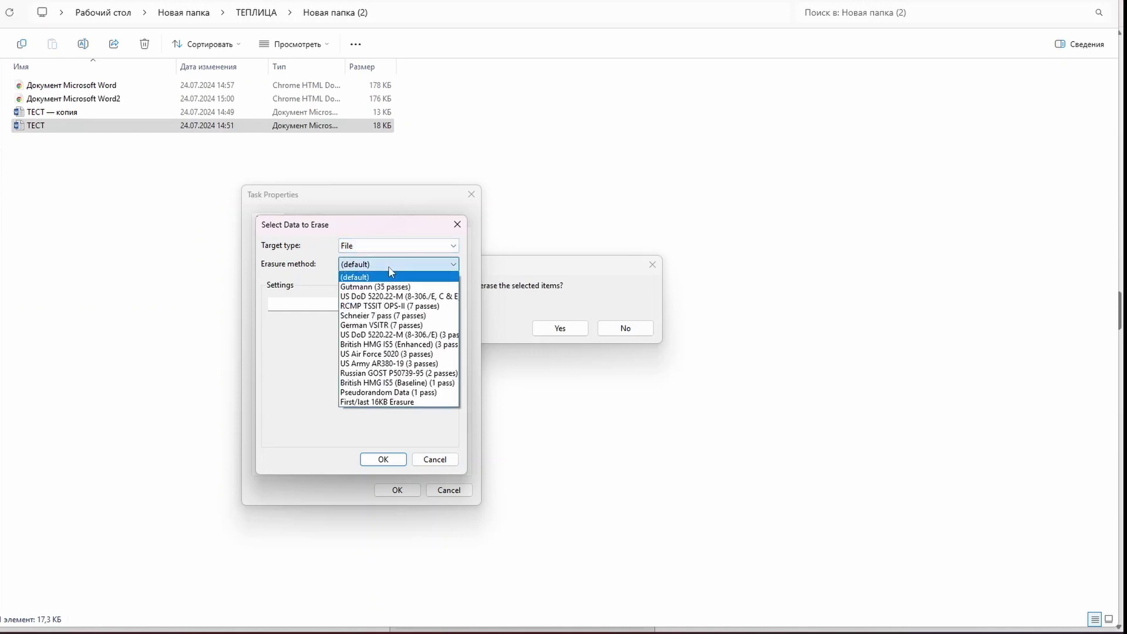
{"action": "left_click", "coordinate": [390, 269]}
{"action": "left_click", "coordinate": [457, 224]}
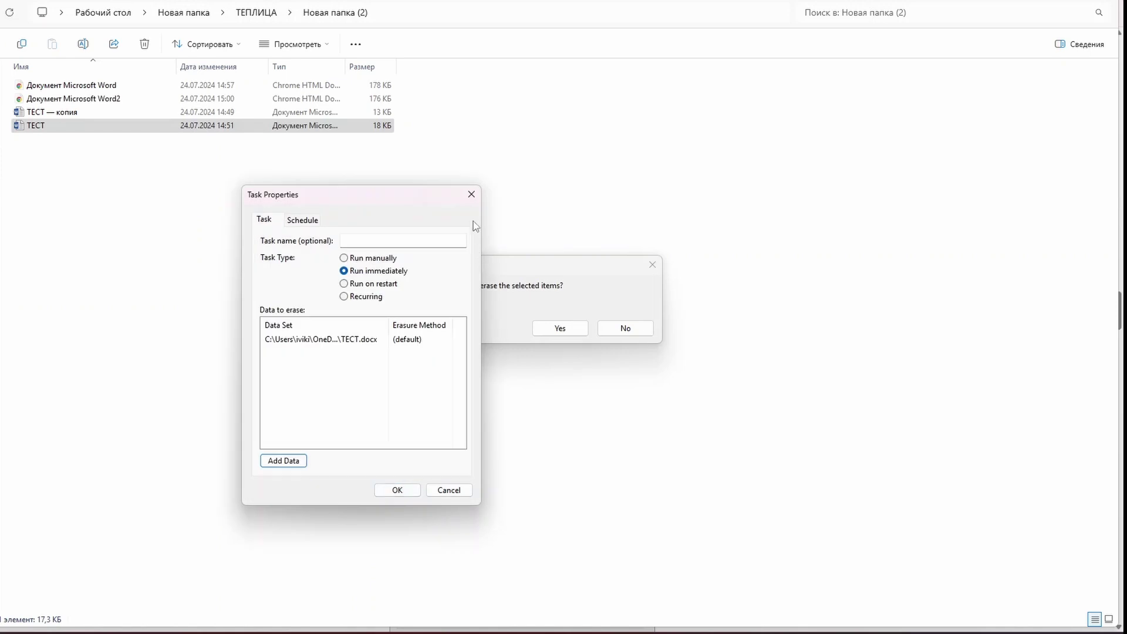
- Close the task properties and confirm erasing the Word document ТЕСТ
{"action": "left_click", "coordinate": [469, 198]}
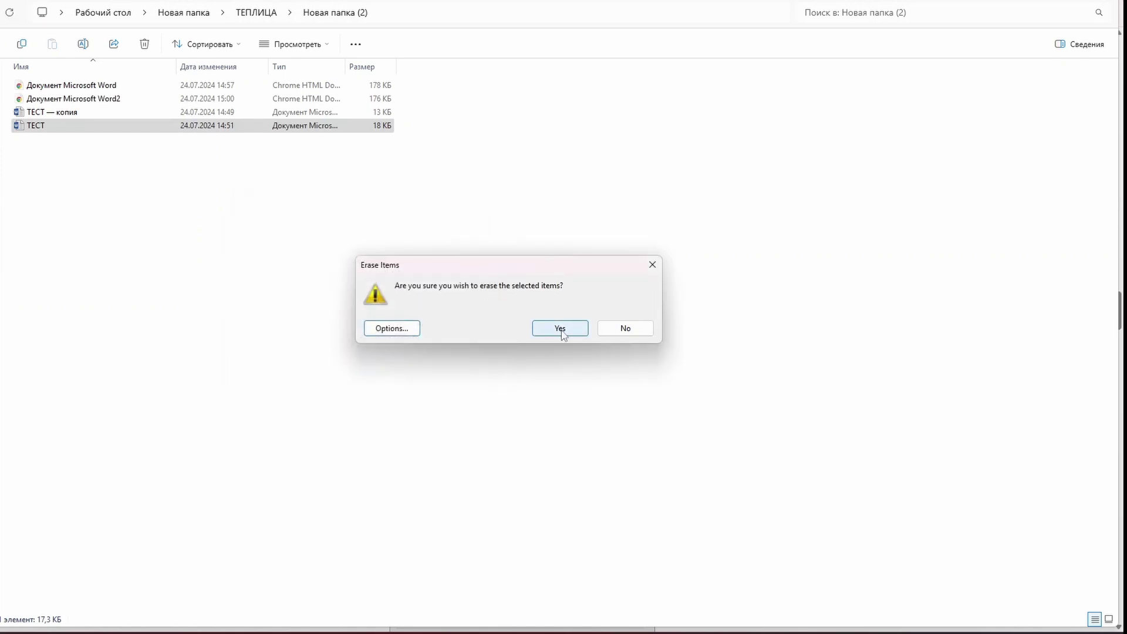
{"action": "left_click", "coordinate": [560, 329]}
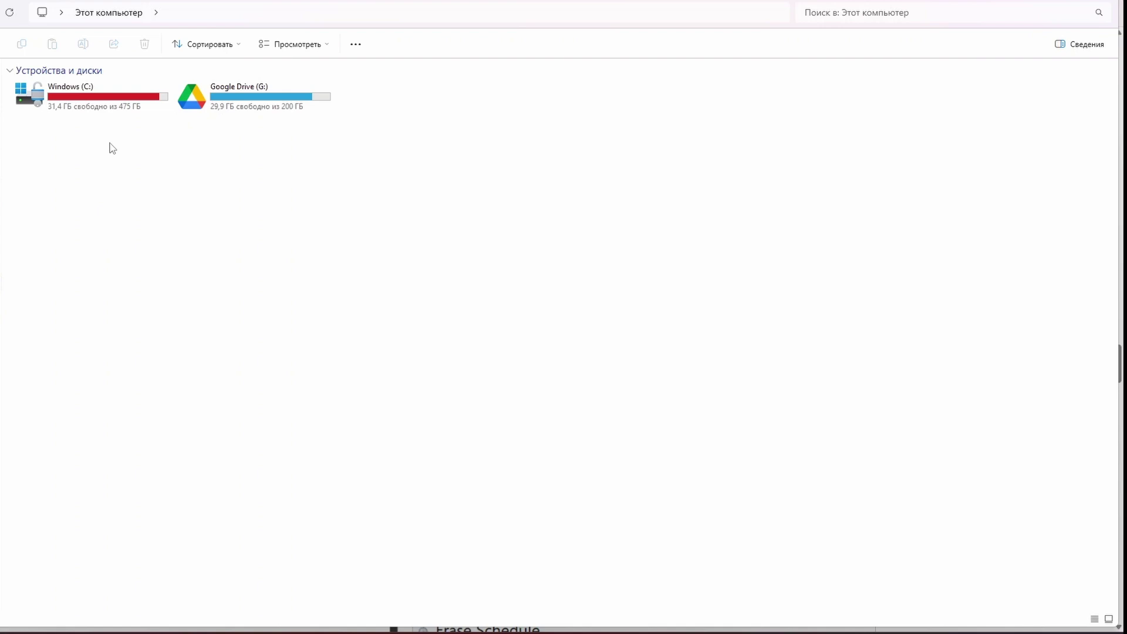
- Run Eraser's Erase Unused Space command on the Windows (C:) drive
{"action": "right_click", "coordinate": [107, 111]}
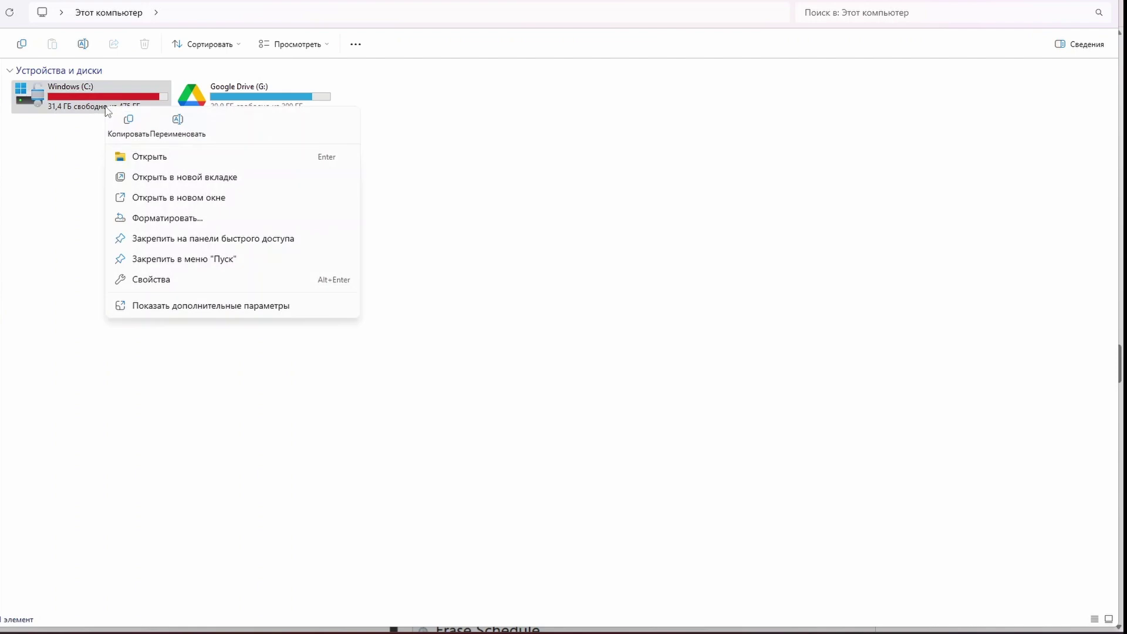
{"action": "left_click", "coordinate": [163, 308]}
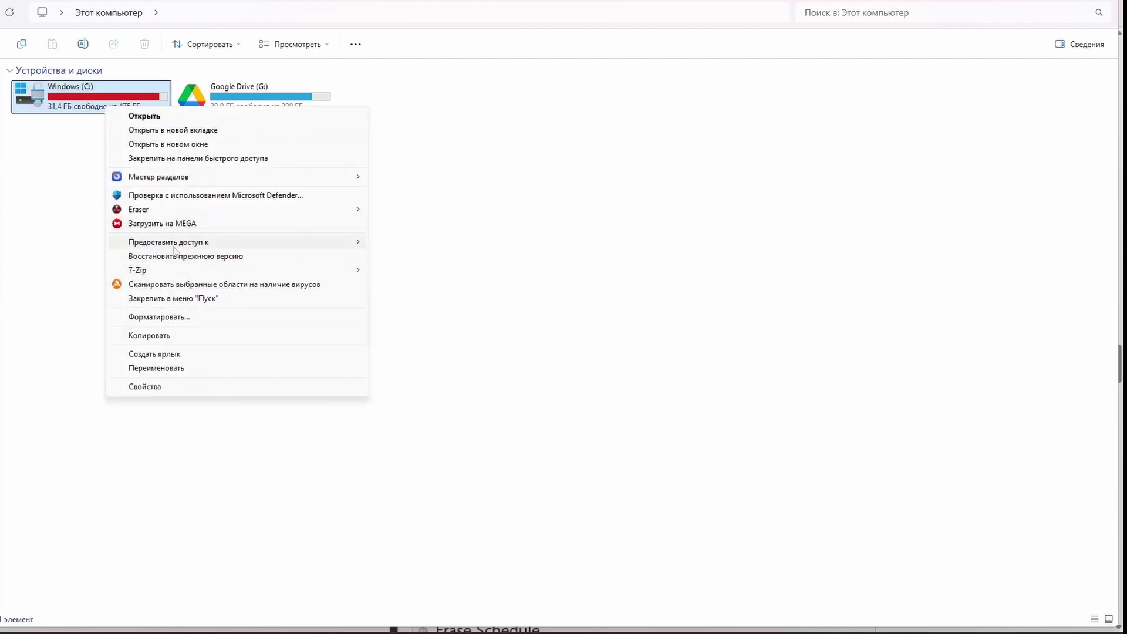
{"action": "mouse_move", "coordinate": [180, 213]}
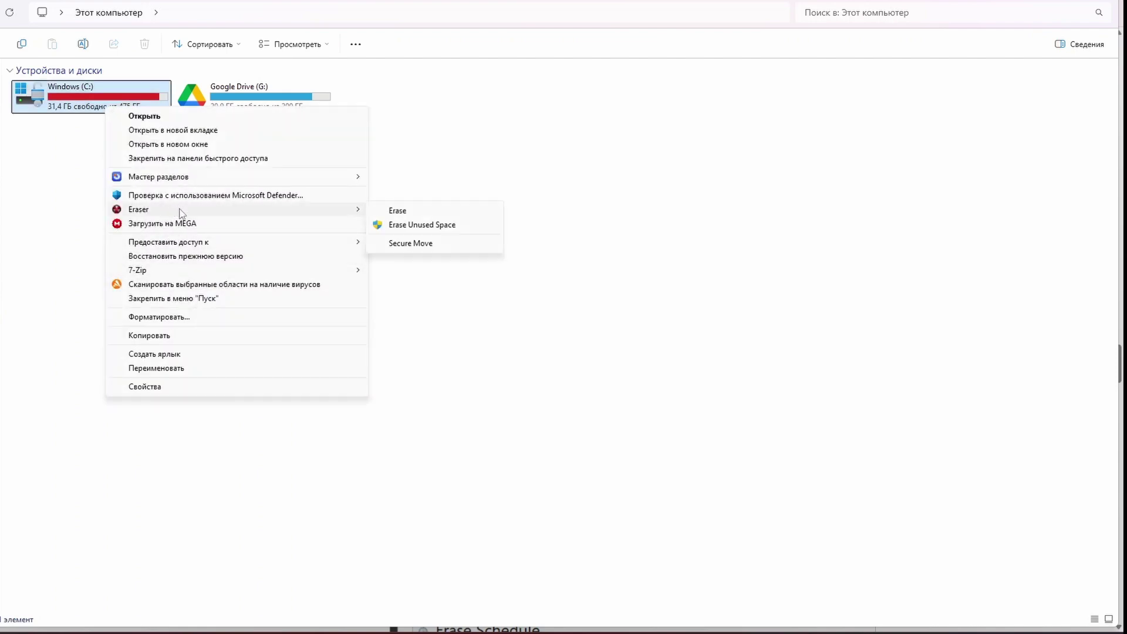
{"action": "left_click", "coordinate": [444, 229]}
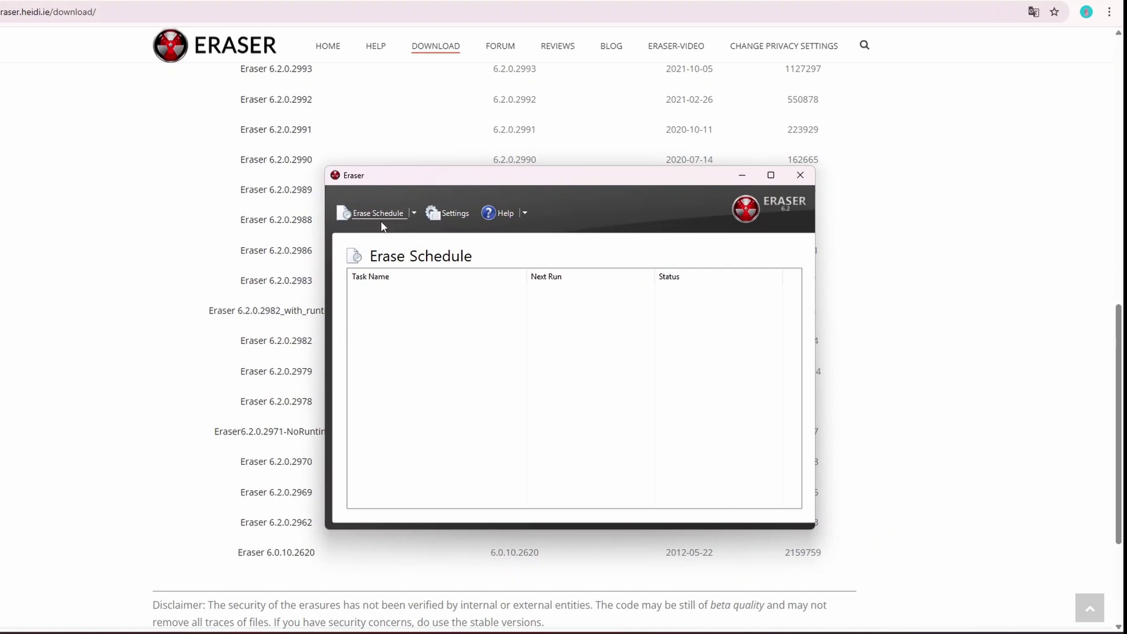
- Start a new task in Eraser's erase schedule and set its task type to Recurring
{"action": "left_click", "coordinate": [414, 214]}
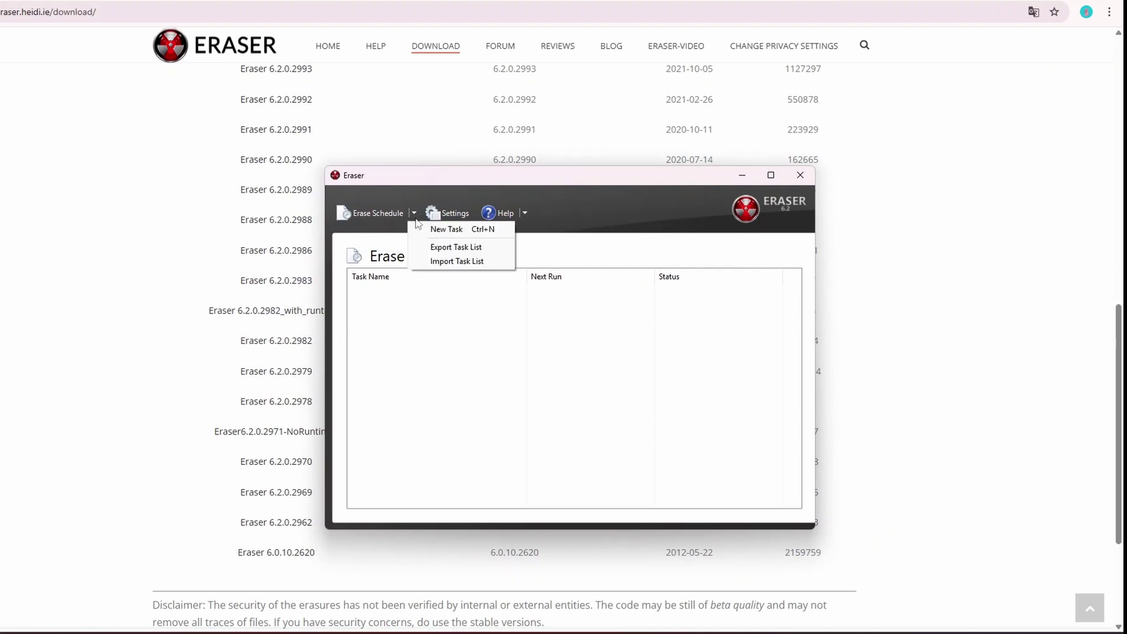
{"action": "left_click", "coordinate": [435, 230]}
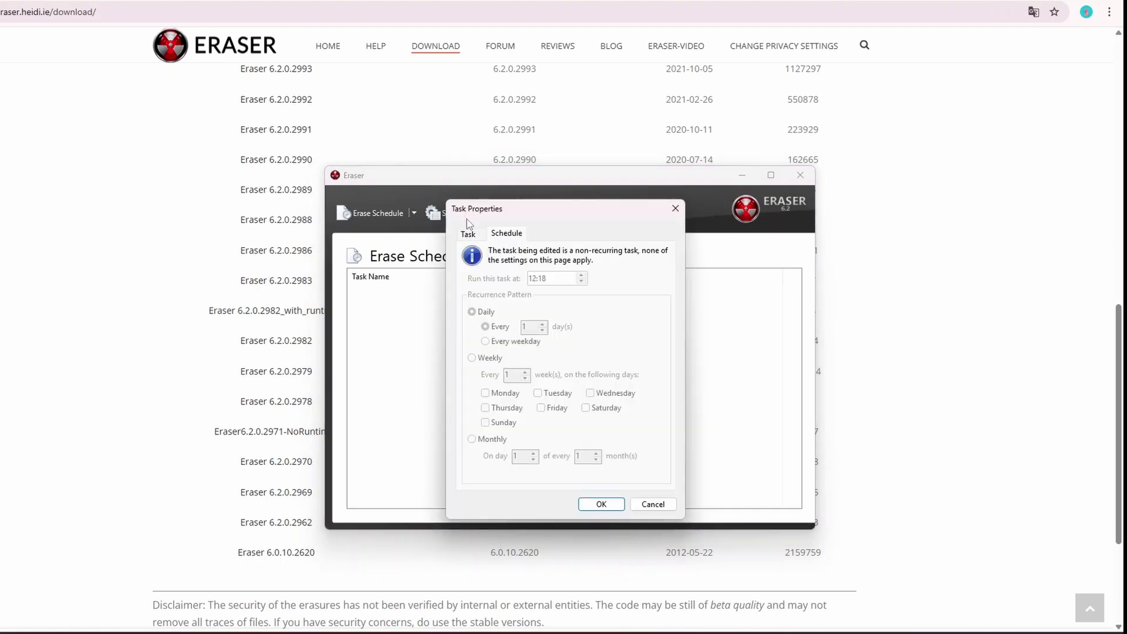
{"action": "left_click", "coordinate": [470, 236]}
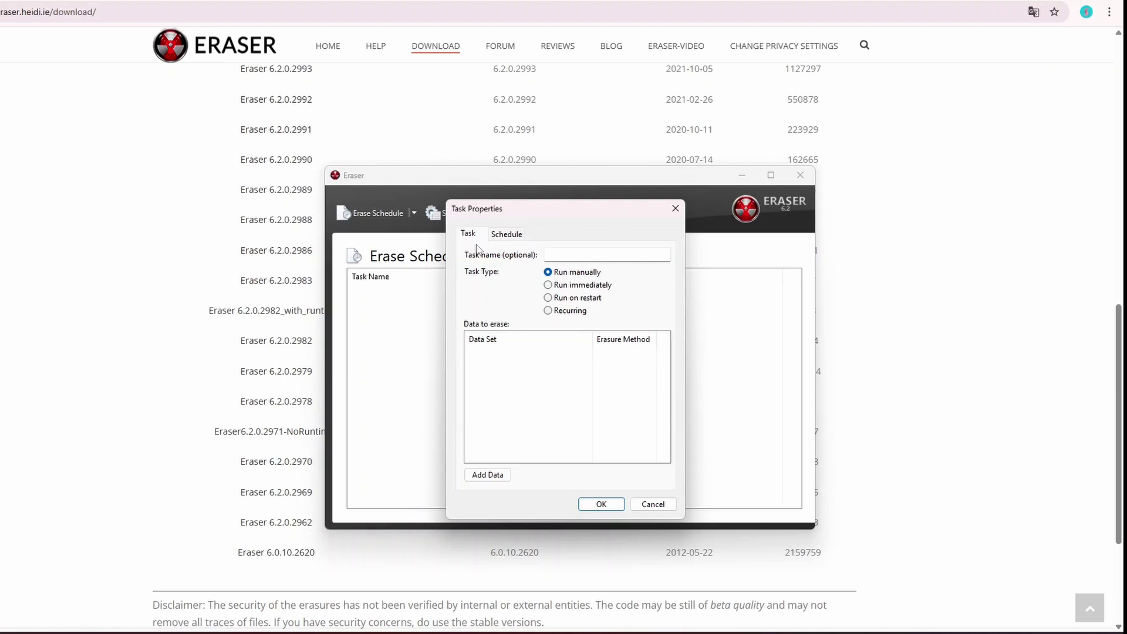
{"action": "left_click", "coordinate": [564, 310]}
- Add a desktop folder to the task's data to erase, using the Files in Folder target type and the default erasure method
{"action": "left_click", "coordinate": [503, 476]}
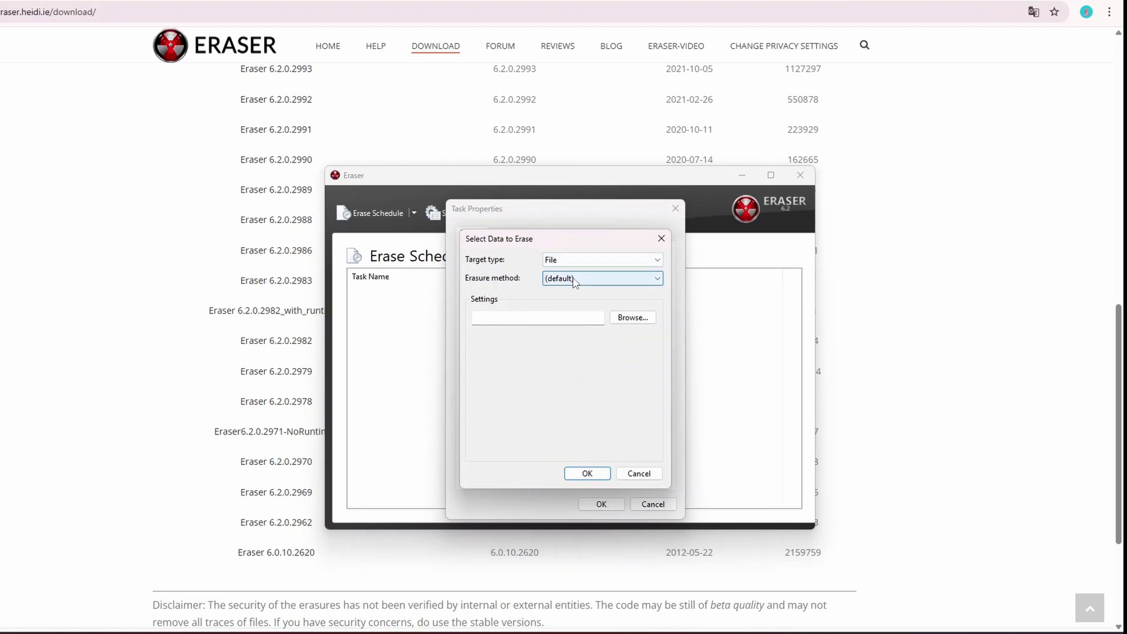
{"action": "left_click", "coordinate": [575, 264]}
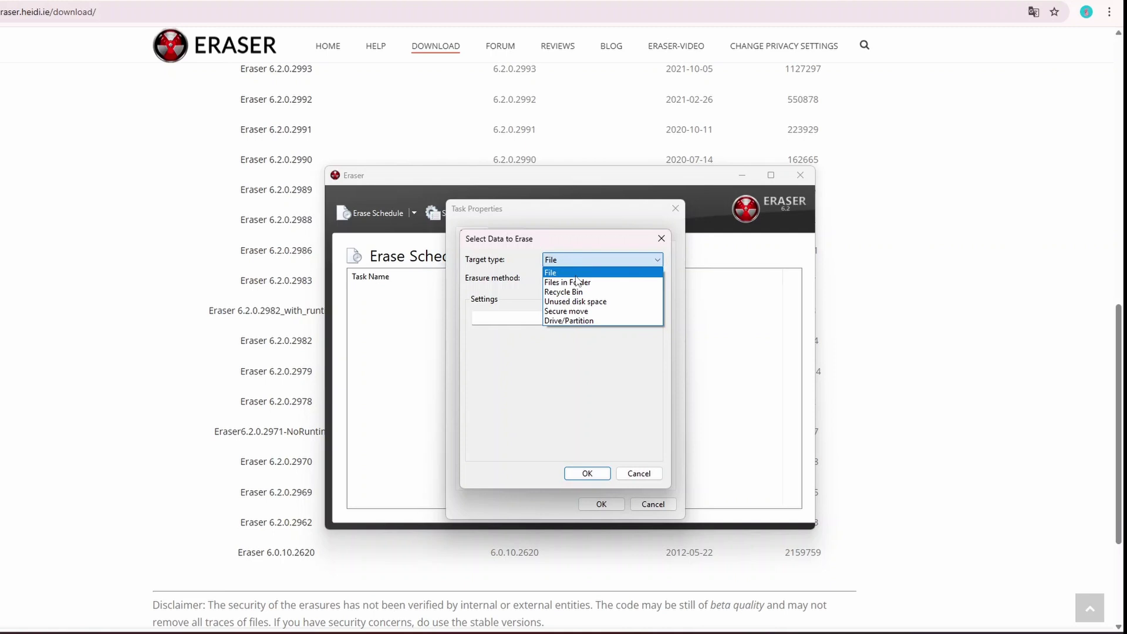
{"action": "left_click", "coordinate": [577, 282]}
{"action": "left_click", "coordinate": [577, 278]}
{"action": "left_click", "coordinate": [578, 279]}
{"action": "left_click", "coordinate": [631, 317]}
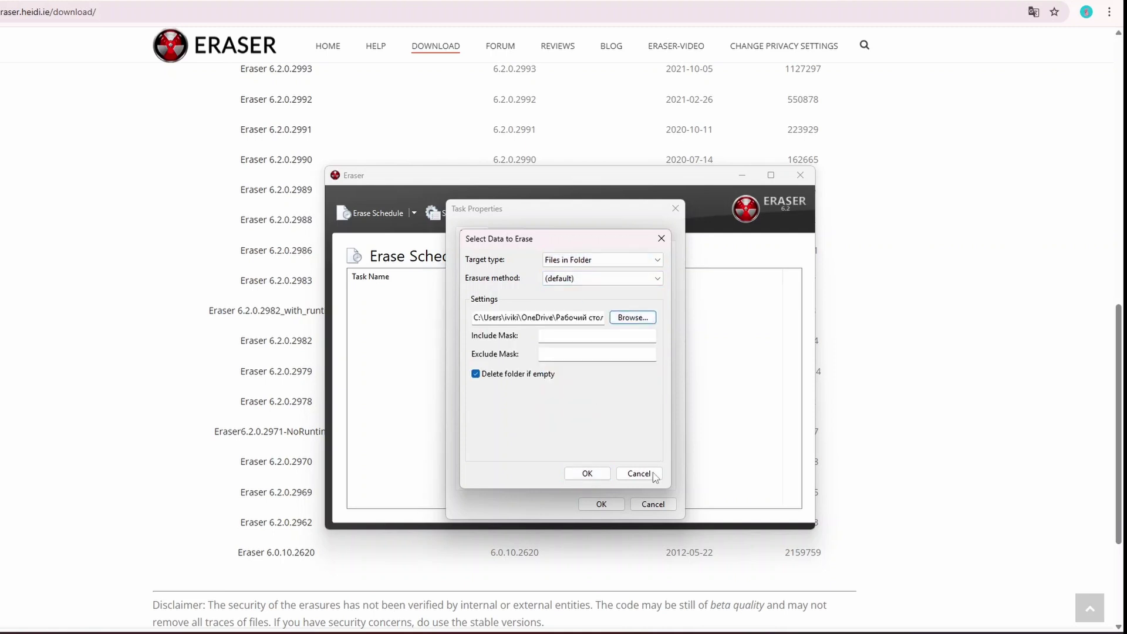
{"action": "left_click", "coordinate": [587, 473]}
- Set the task's recurrence pattern to weekly on Sunday, and cancel the new task
{"action": "left_click", "coordinate": [505, 233]}
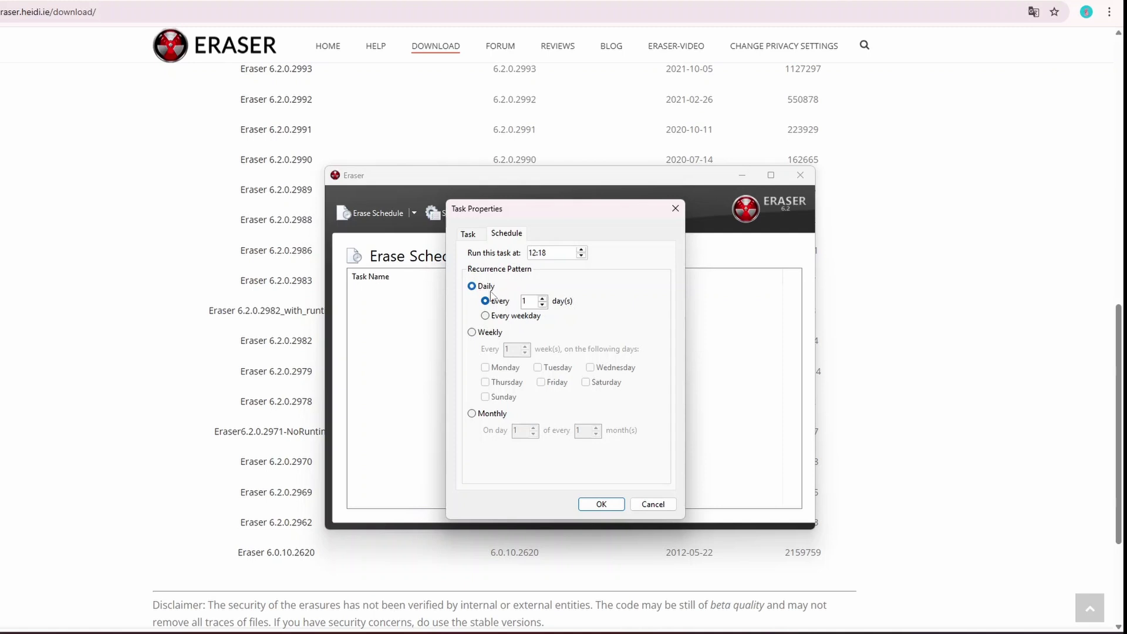
{"action": "left_click", "coordinate": [520, 317]}
{"action": "left_click", "coordinate": [481, 334]}
{"action": "left_click", "coordinate": [503, 403]}
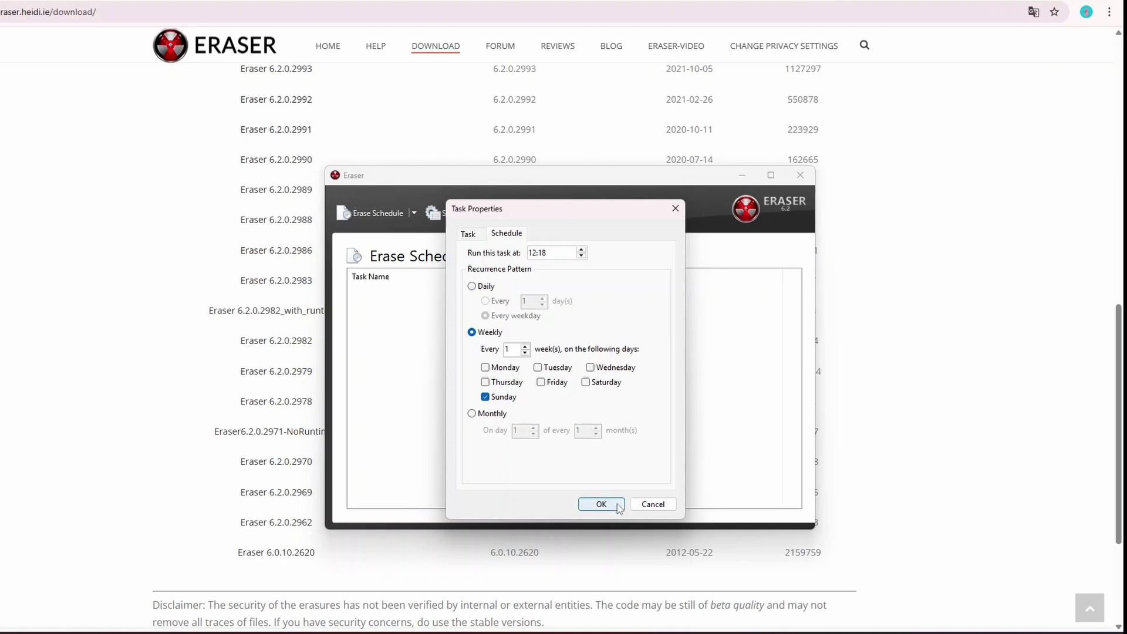
{"action": "left_click", "coordinate": [653, 504]}
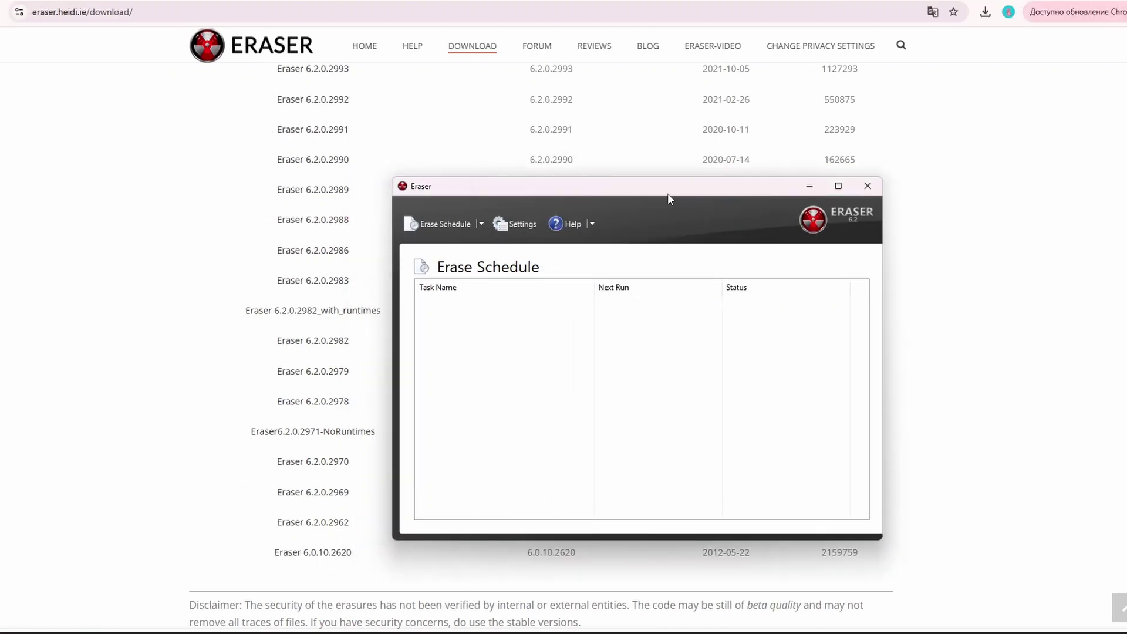
- Open Eraser's settings and look at the user interface language choices
{"action": "left_click_drag", "start_coordinate": [668, 193], "coordinate": [627, 191]}
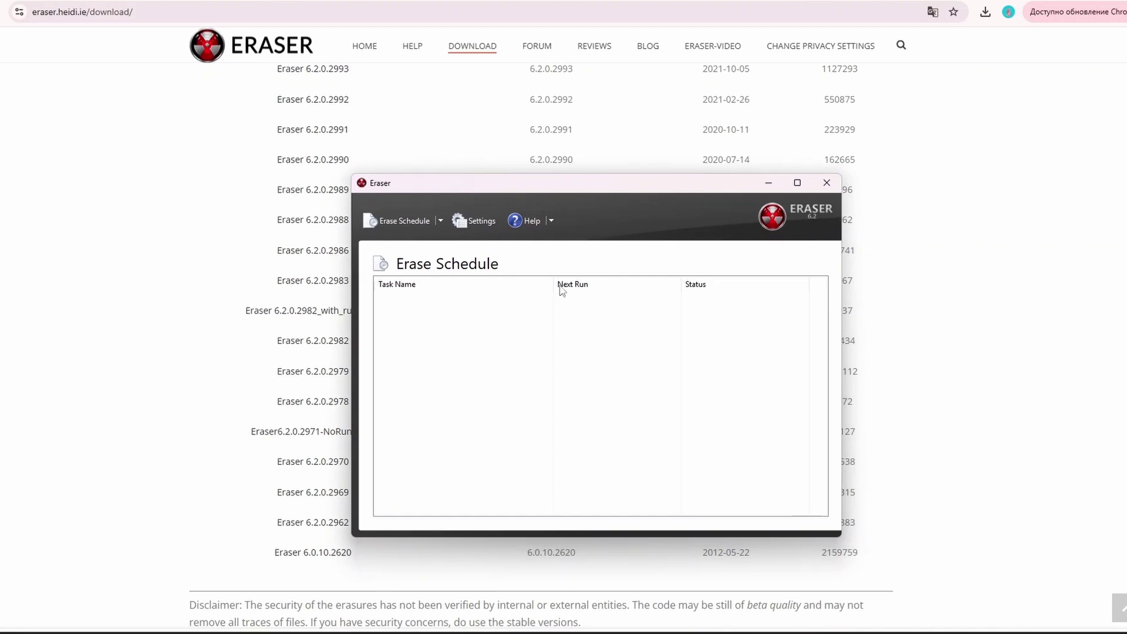
{"action": "left_click", "coordinate": [462, 222]}
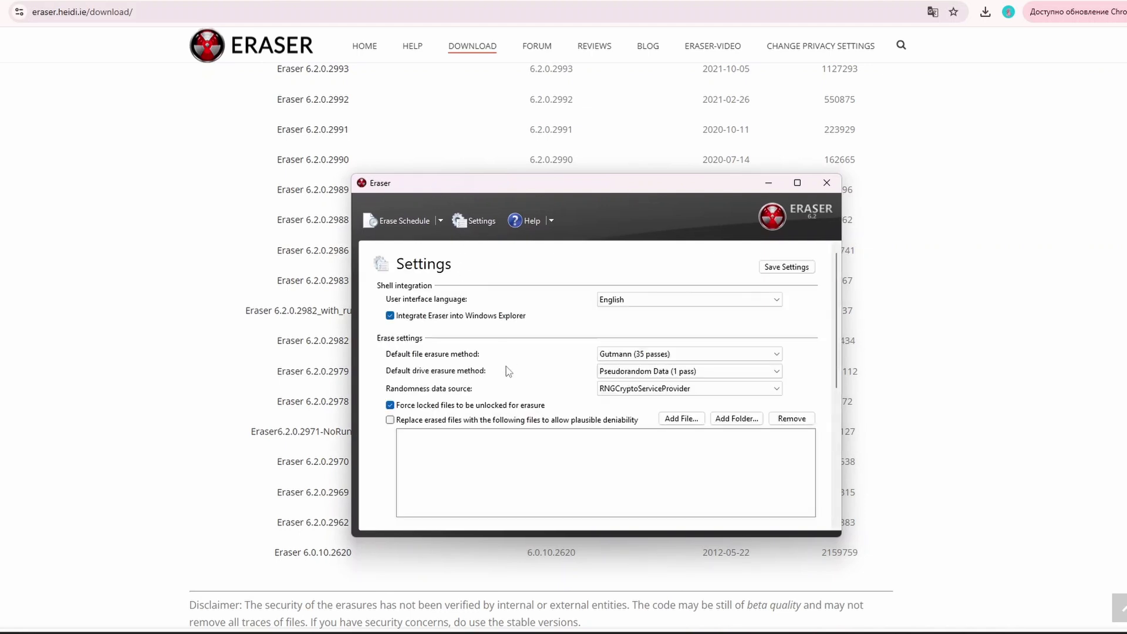
{"action": "scroll", "coordinate": [509, 371], "scroll_direction": "down", "scroll_amount": 1}
{"action": "left_click", "coordinate": [629, 271]}
{"action": "left_click", "coordinate": [629, 282]}
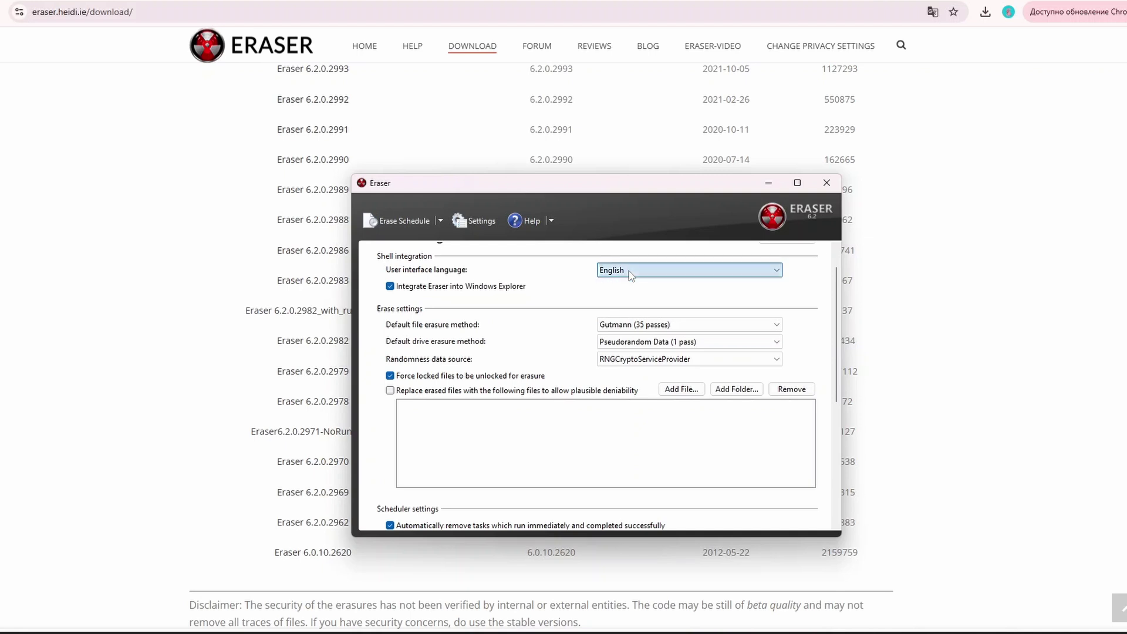
- Turn off the option Force locked files to be unlocked for erasure in the erase settings
{"action": "scroll", "coordinate": [505, 351], "scroll_direction": "down", "scroll_amount": 1}
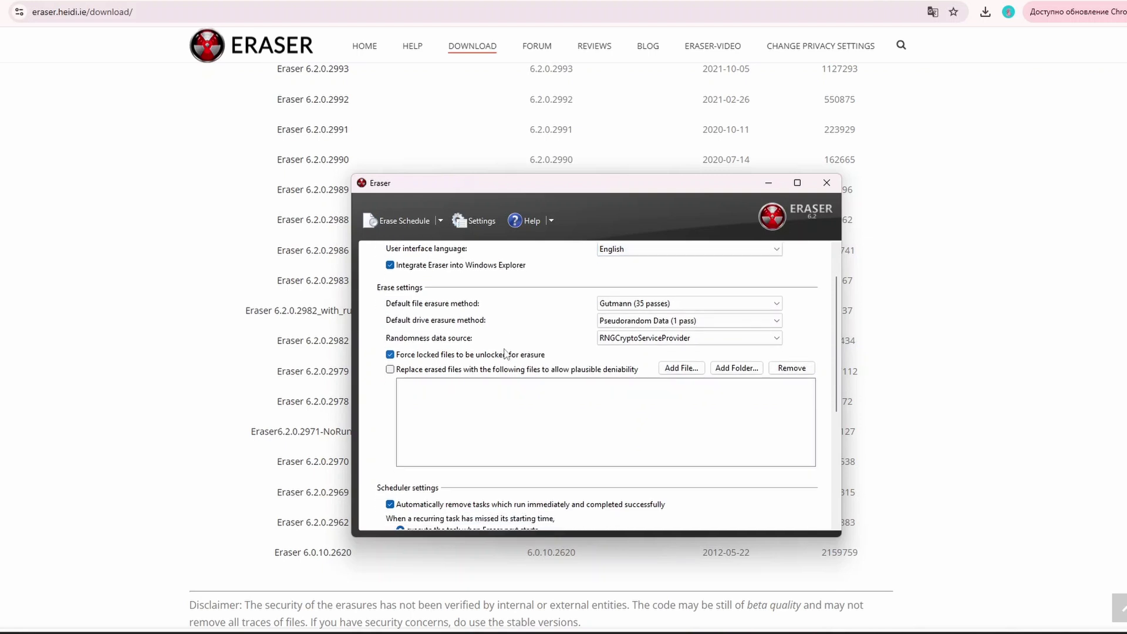
{"action": "left_click", "coordinate": [505, 354]}
{"action": "scroll", "coordinate": [505, 352], "scroll_direction": "down", "scroll_amount": 1}
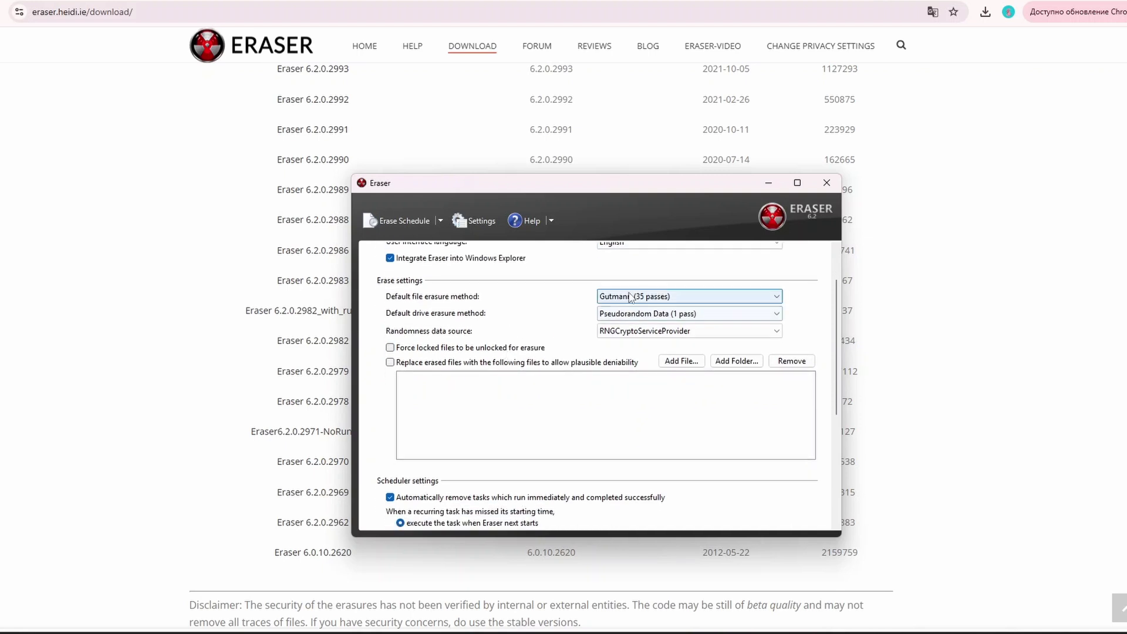
- Examine the default file and drive erasure methods, the randomness data source and the scheduler settings
{"action": "left_click", "coordinate": [630, 296]}
{"action": "left_click", "coordinate": [630, 296]}
{"action": "left_click", "coordinate": [632, 314]}
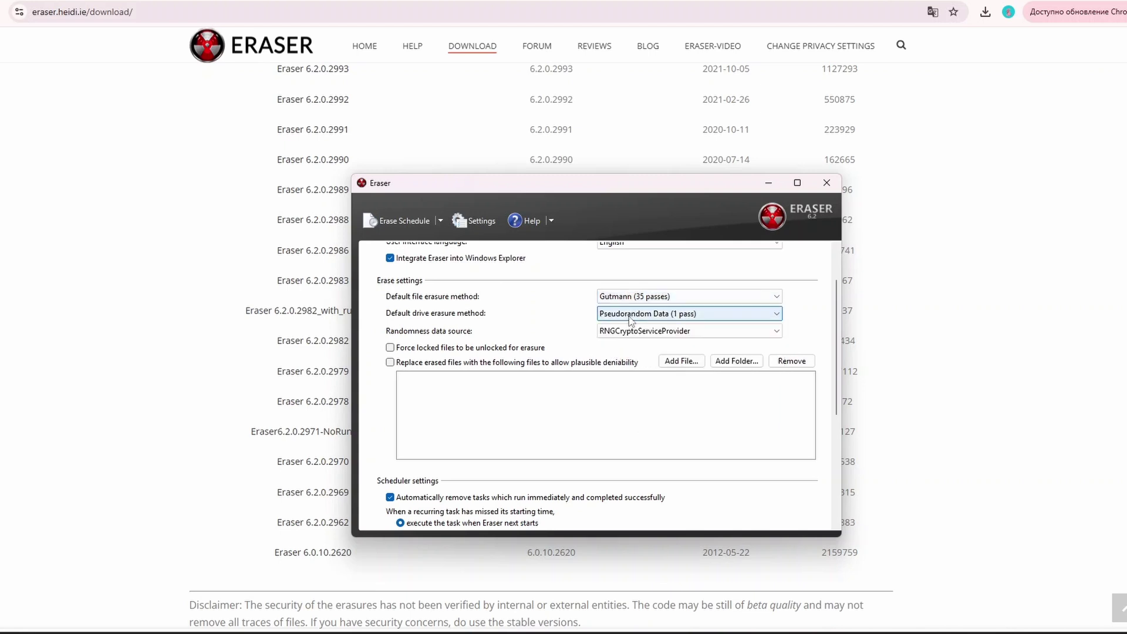
{"action": "left_click", "coordinate": [629, 319]}
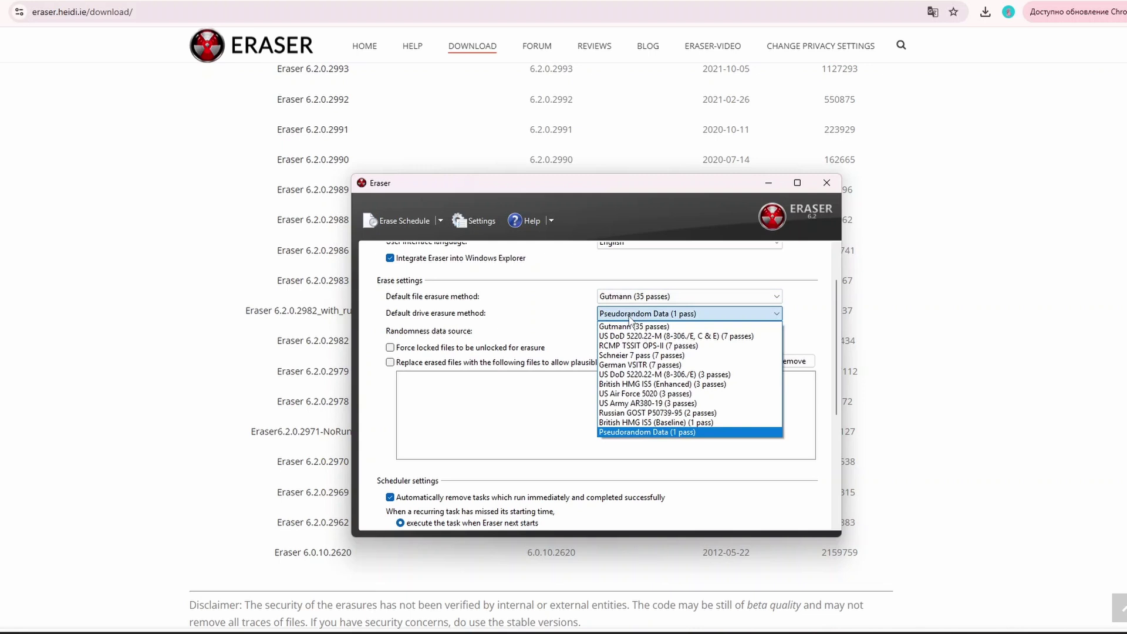
{"action": "left_click", "coordinate": [629, 319]}
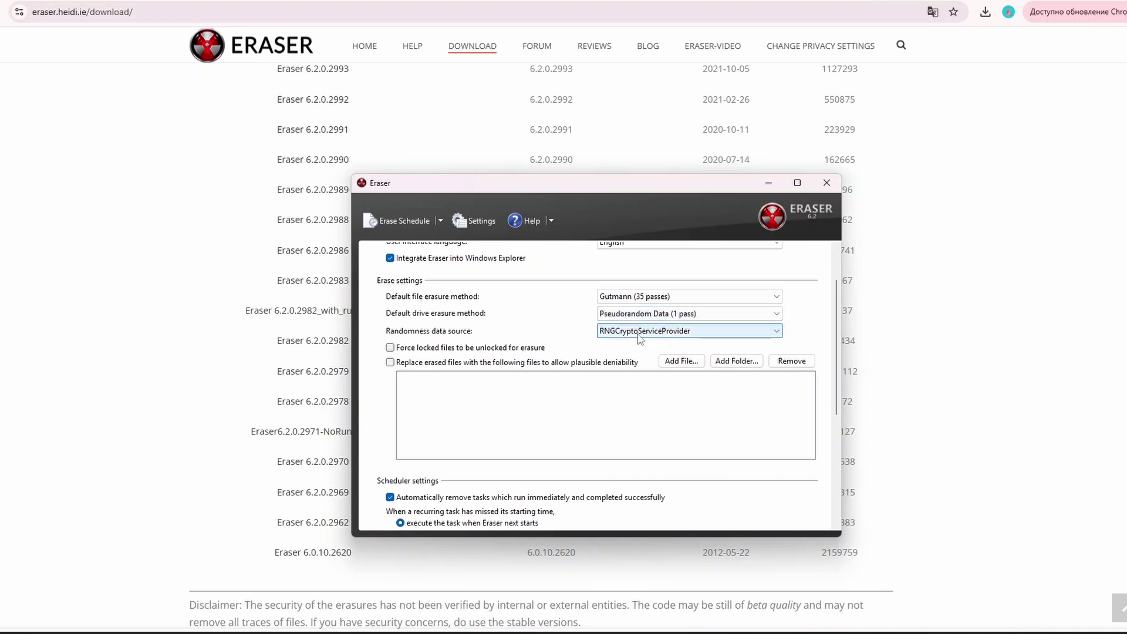
{"action": "left_click", "coordinate": [640, 336]}
{"action": "left_click", "coordinate": [634, 329]}
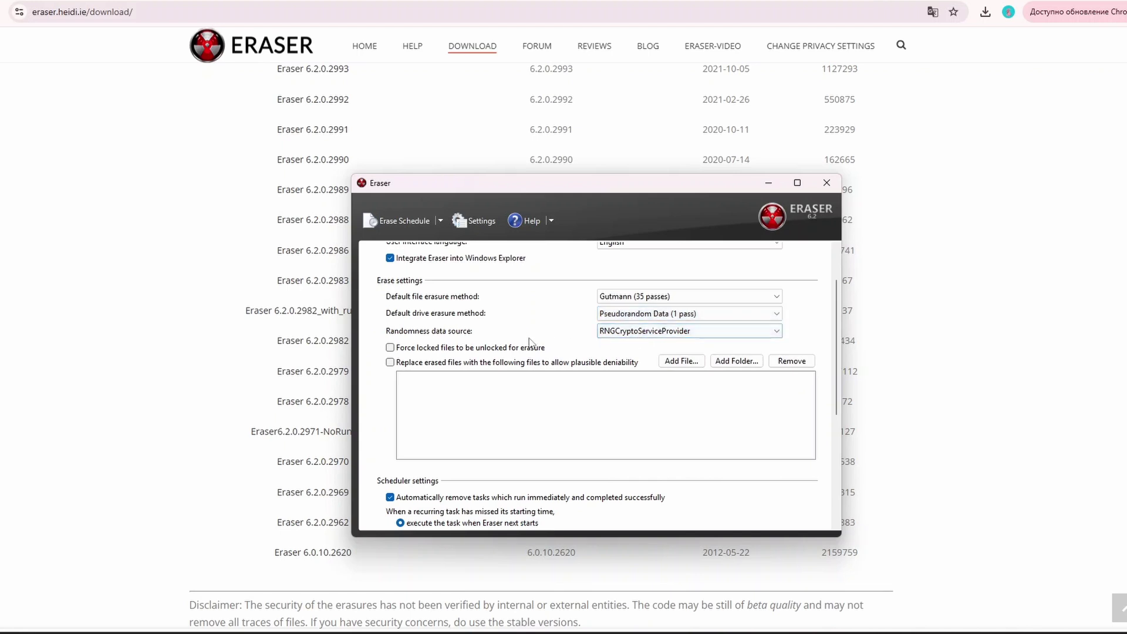
{"action": "scroll", "coordinate": [531, 342], "scroll_direction": "down", "scroll_amount": 1}
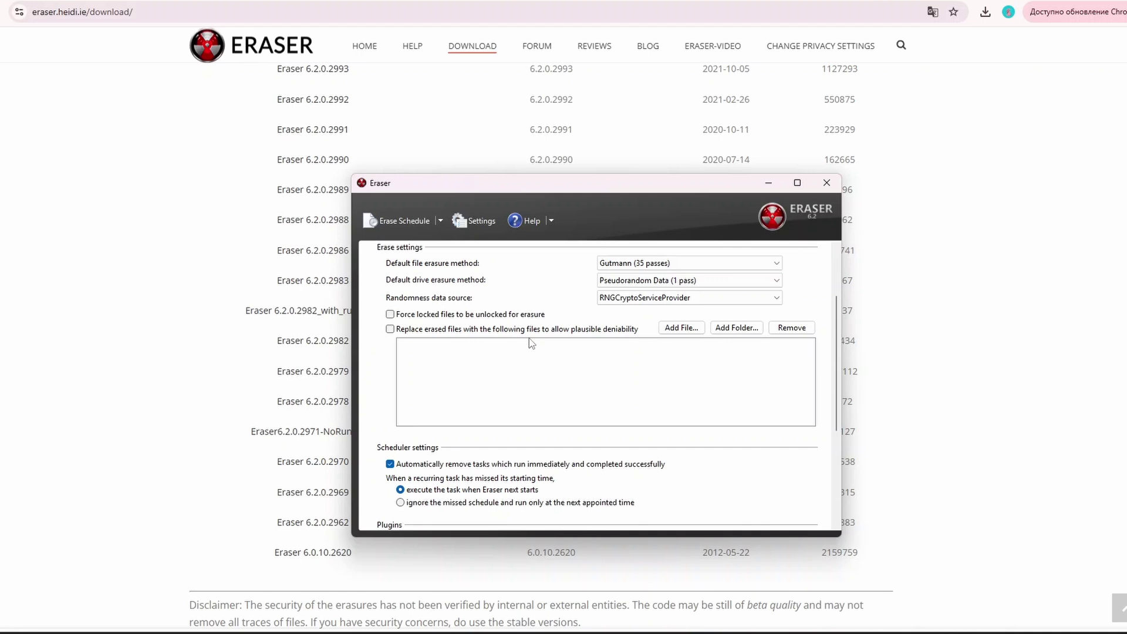
{"action": "scroll", "coordinate": [536, 273], "scroll_direction": "up", "scroll_amount": 3}
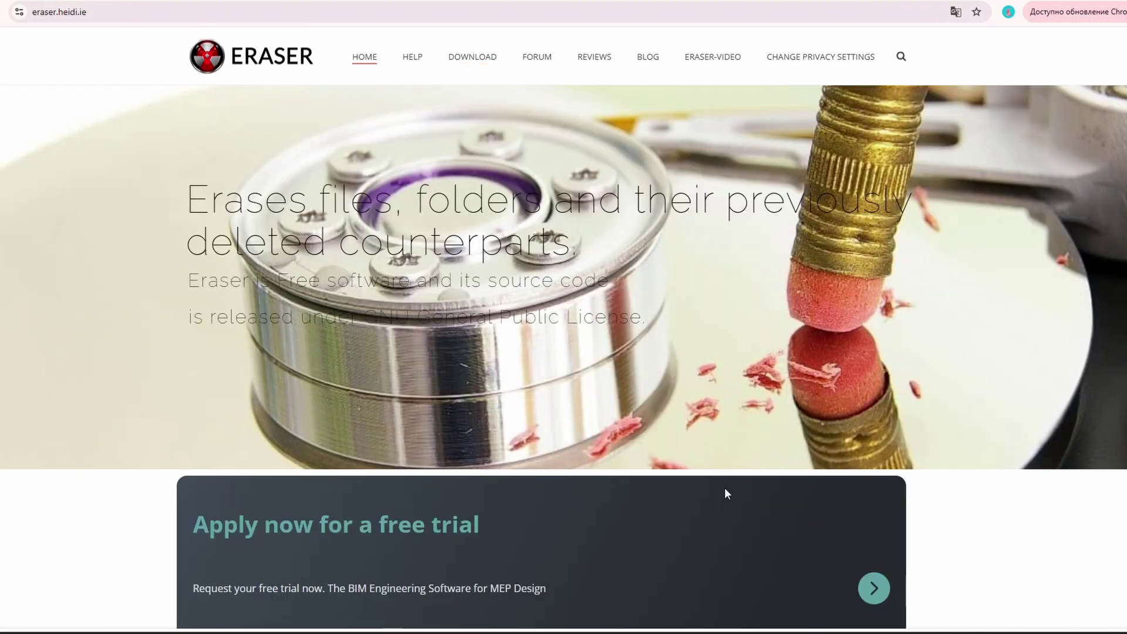
- Look through the Eraser website's home page, from the welcome text to the Why Use Eraser and Eraser Features sections
{"action": "scroll", "coordinate": [725, 490], "scroll_direction": "down", "scroll_amount": 6}
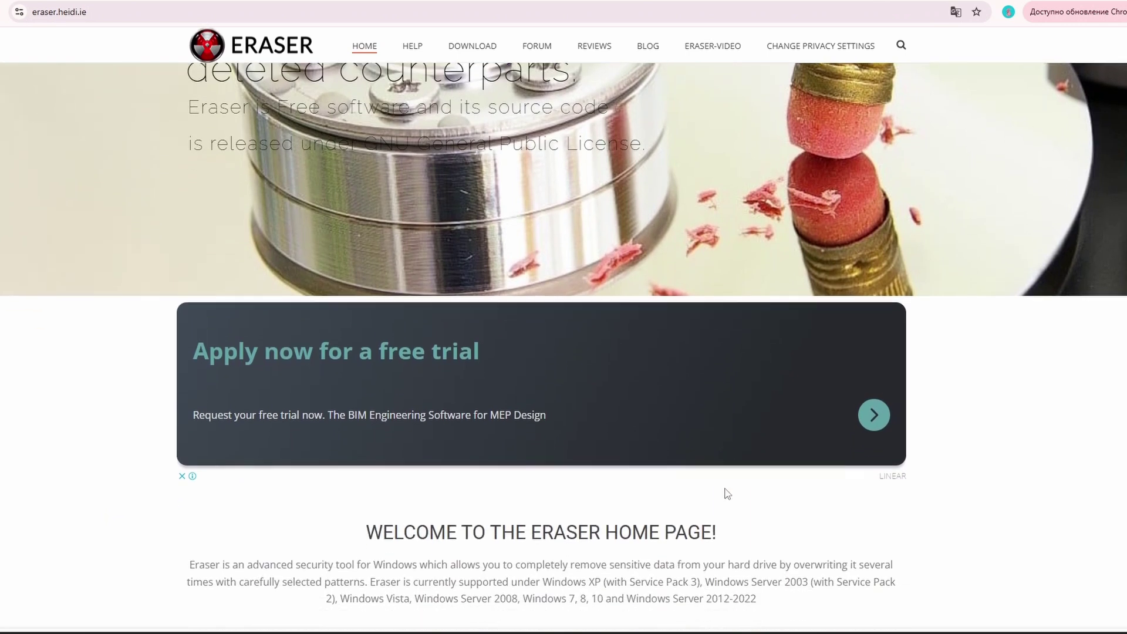
{"action": "scroll", "coordinate": [725, 494], "scroll_direction": "down", "scroll_amount": 9}
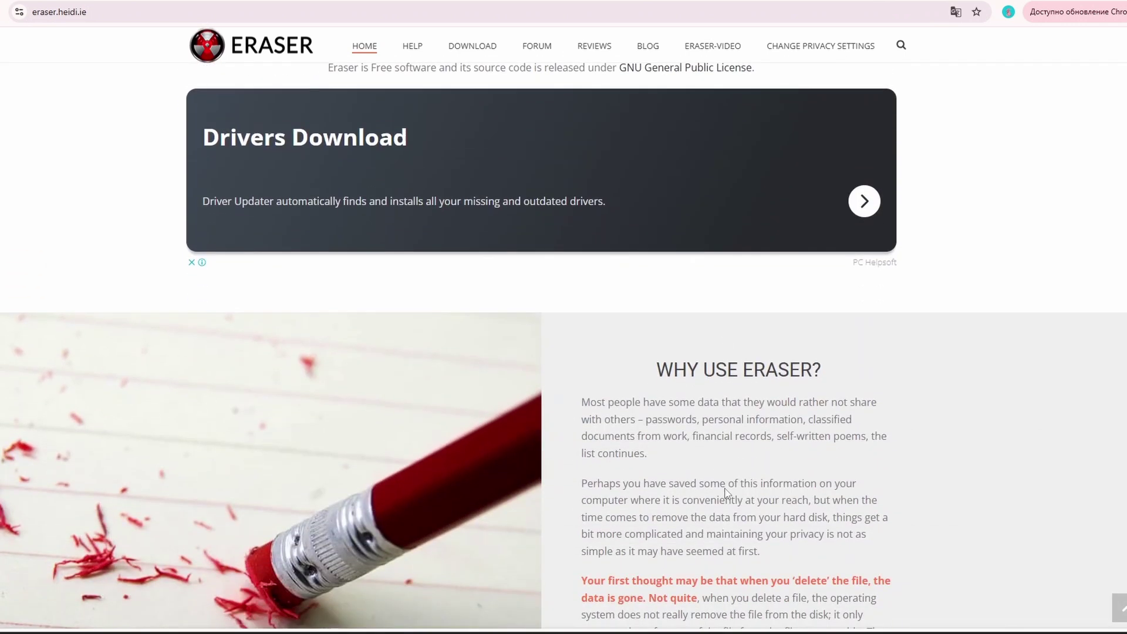
{"action": "scroll", "coordinate": [727, 493], "scroll_direction": "down", "scroll_amount": 8}
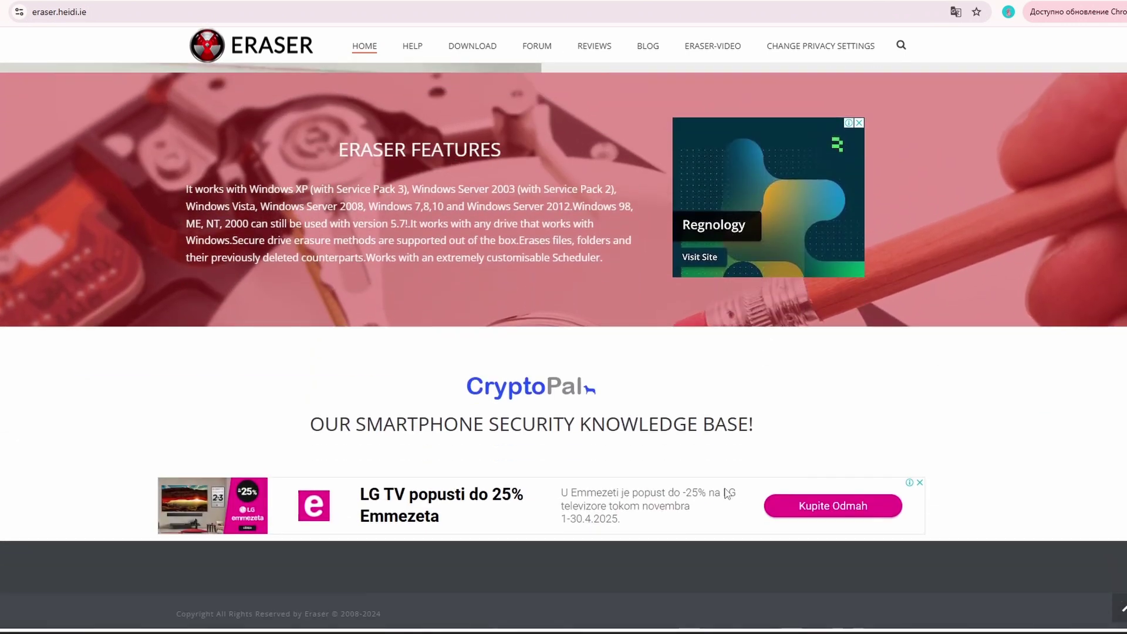
{"action": "scroll", "coordinate": [728, 493], "scroll_direction": "up", "scroll_amount": 20}
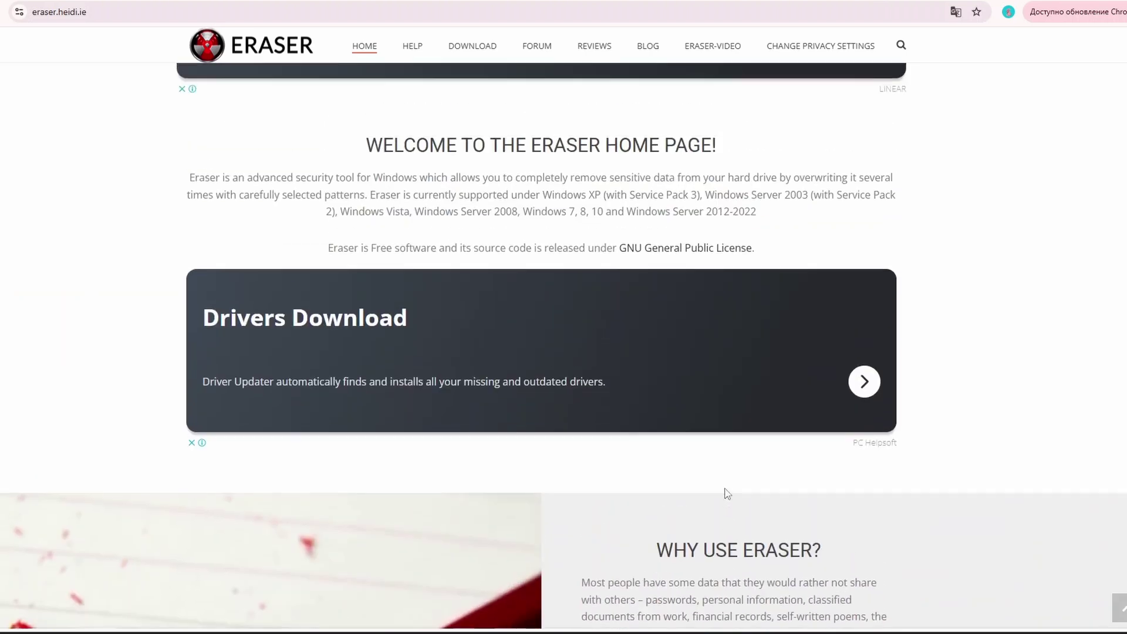